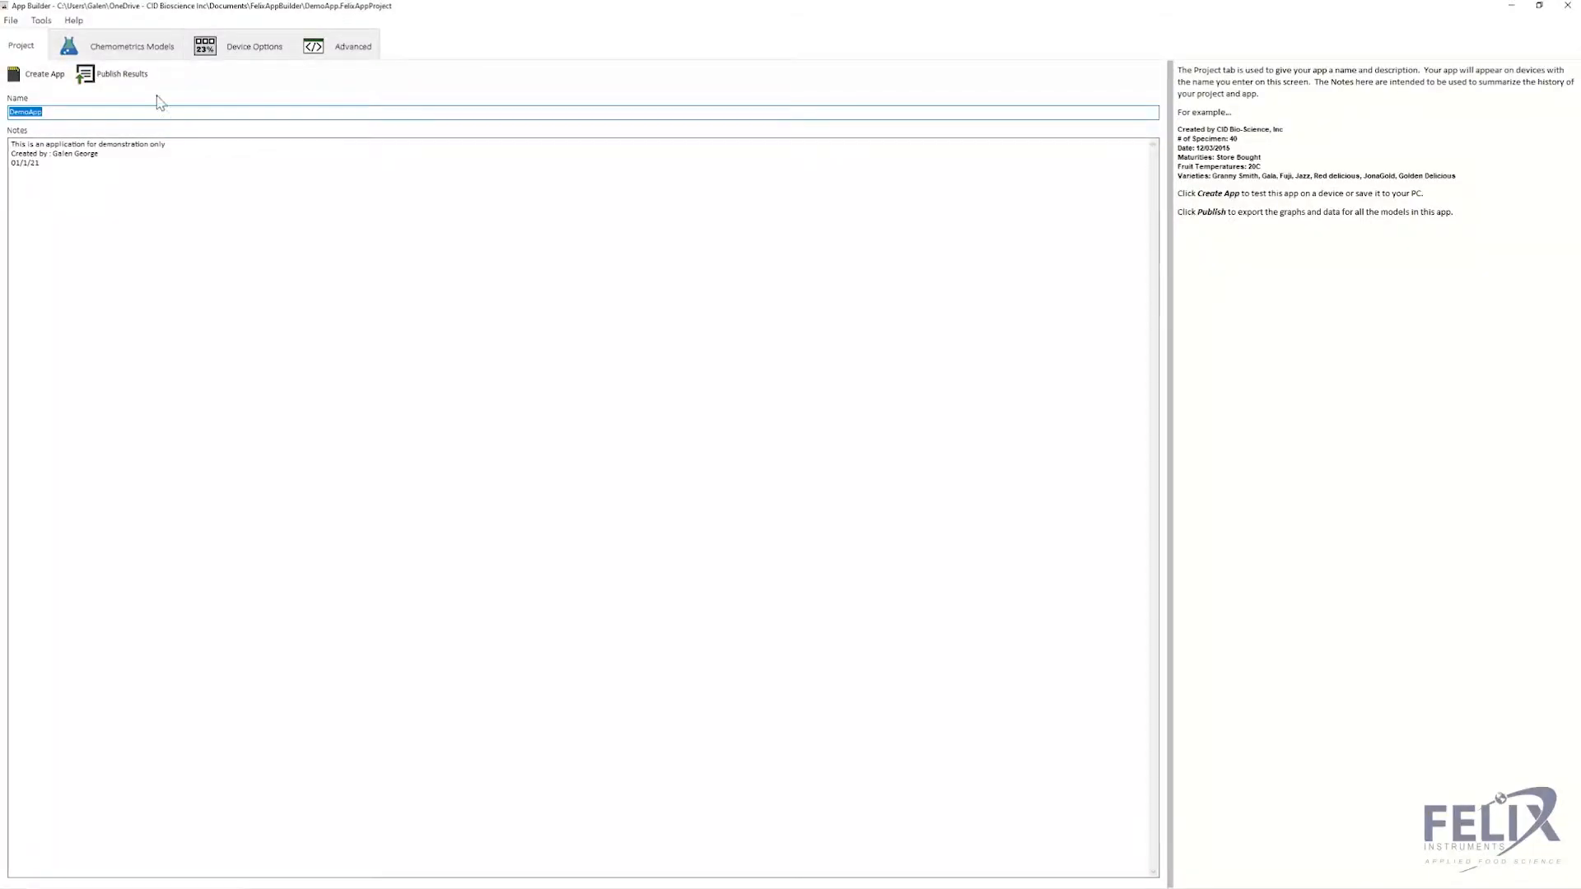
- Open the Chemometrics Models view with the 12-specimen table and the reference-value histogram
left_click(145, 53)
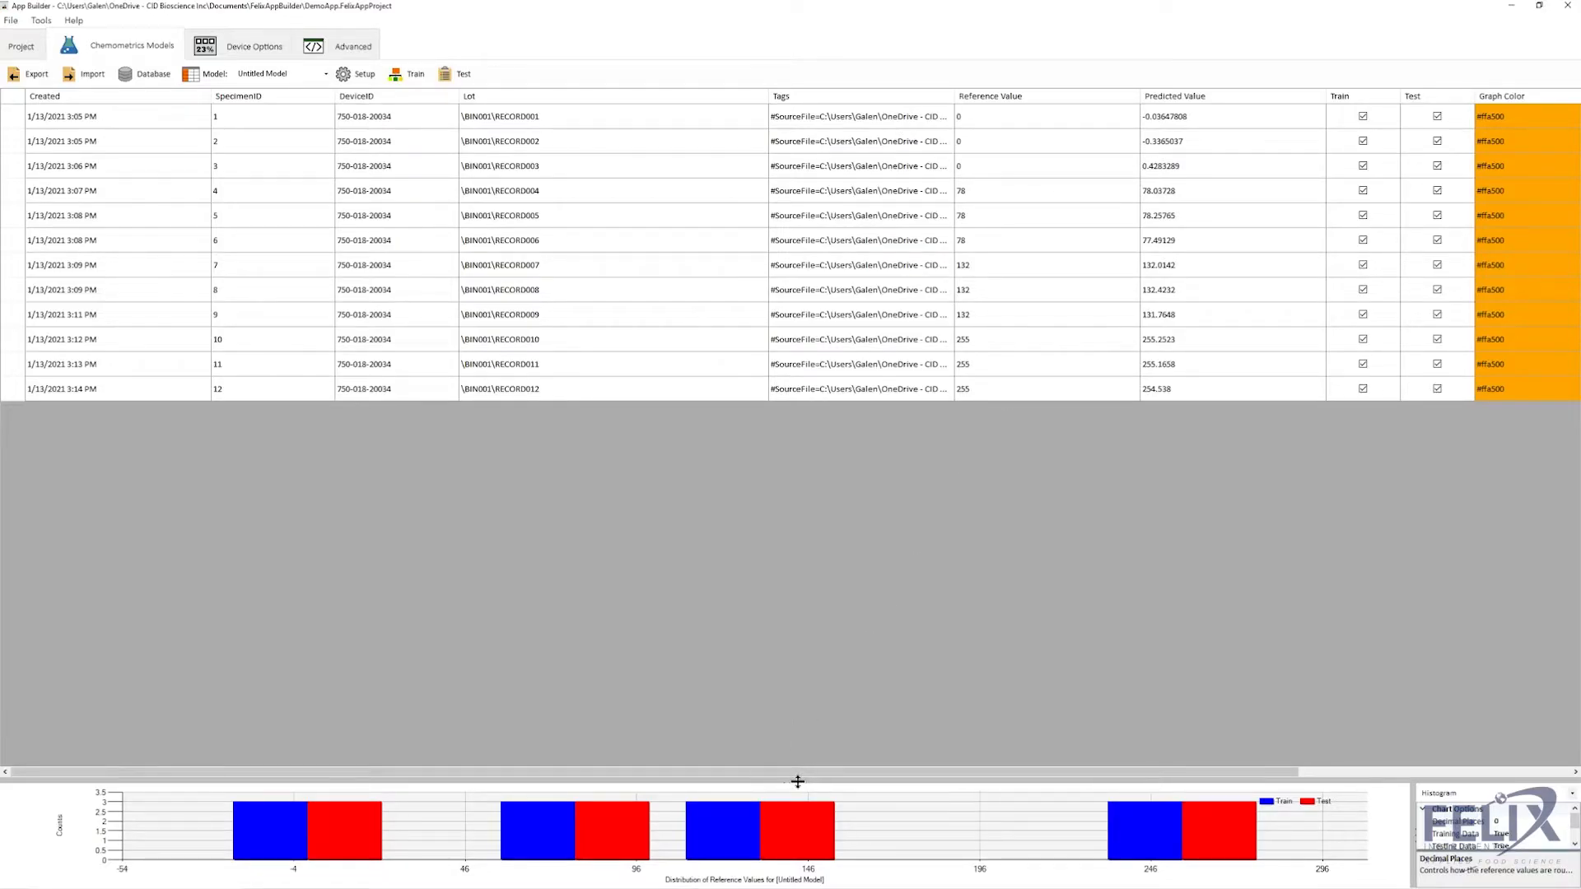
- Enlarge the histogram below the specimen table, then scroll the grid sideways to review its columns
left_click_drag(794, 782, 765, 407)
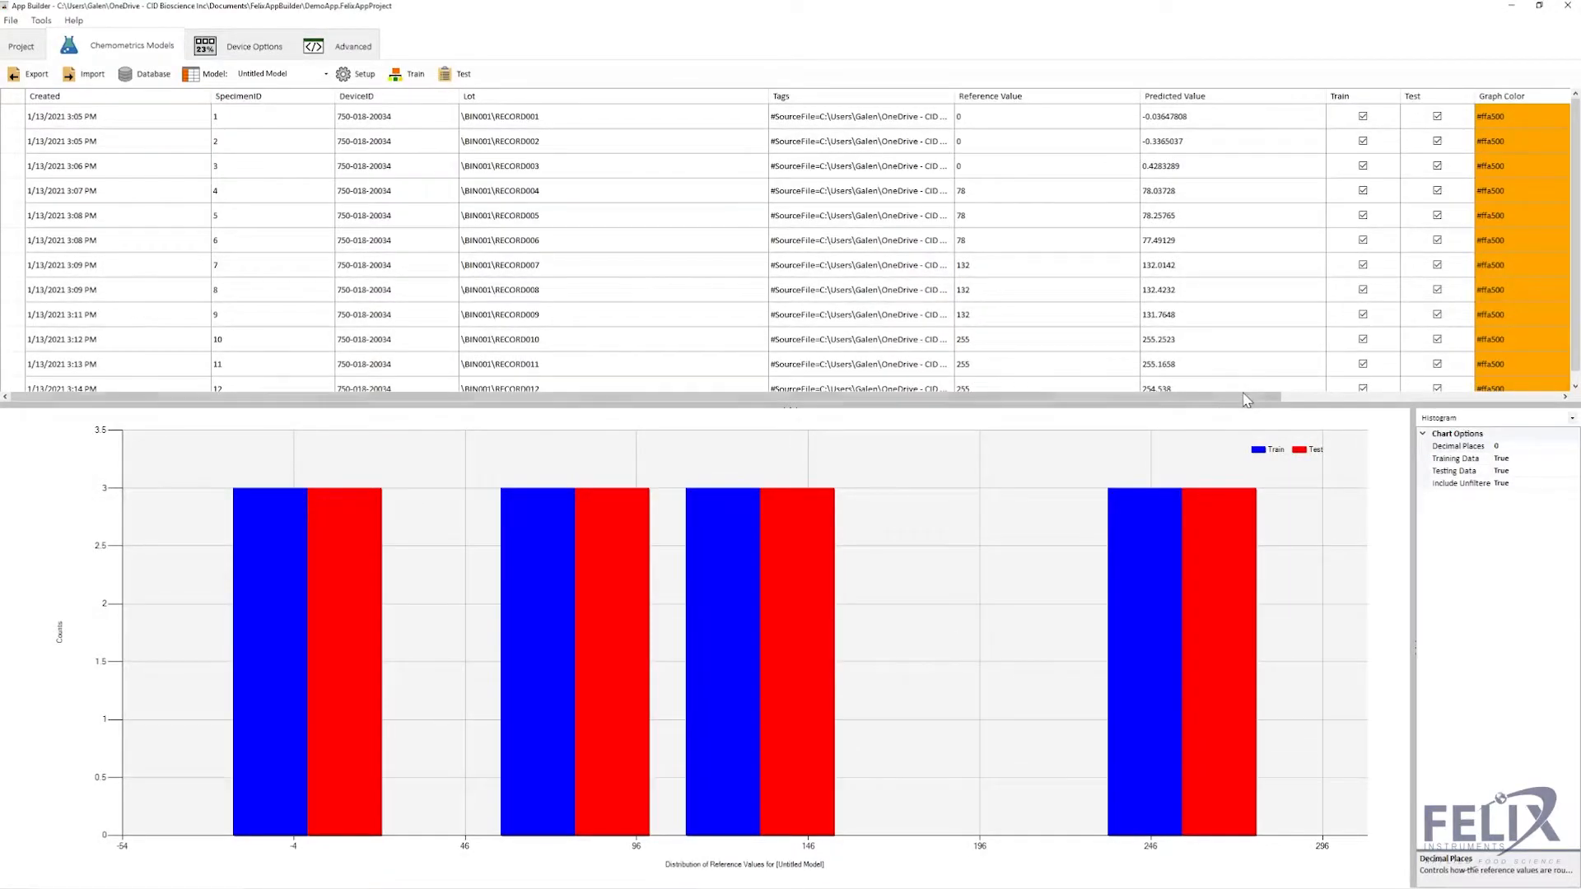
left_click_drag(1267, 402, 1555, 394)
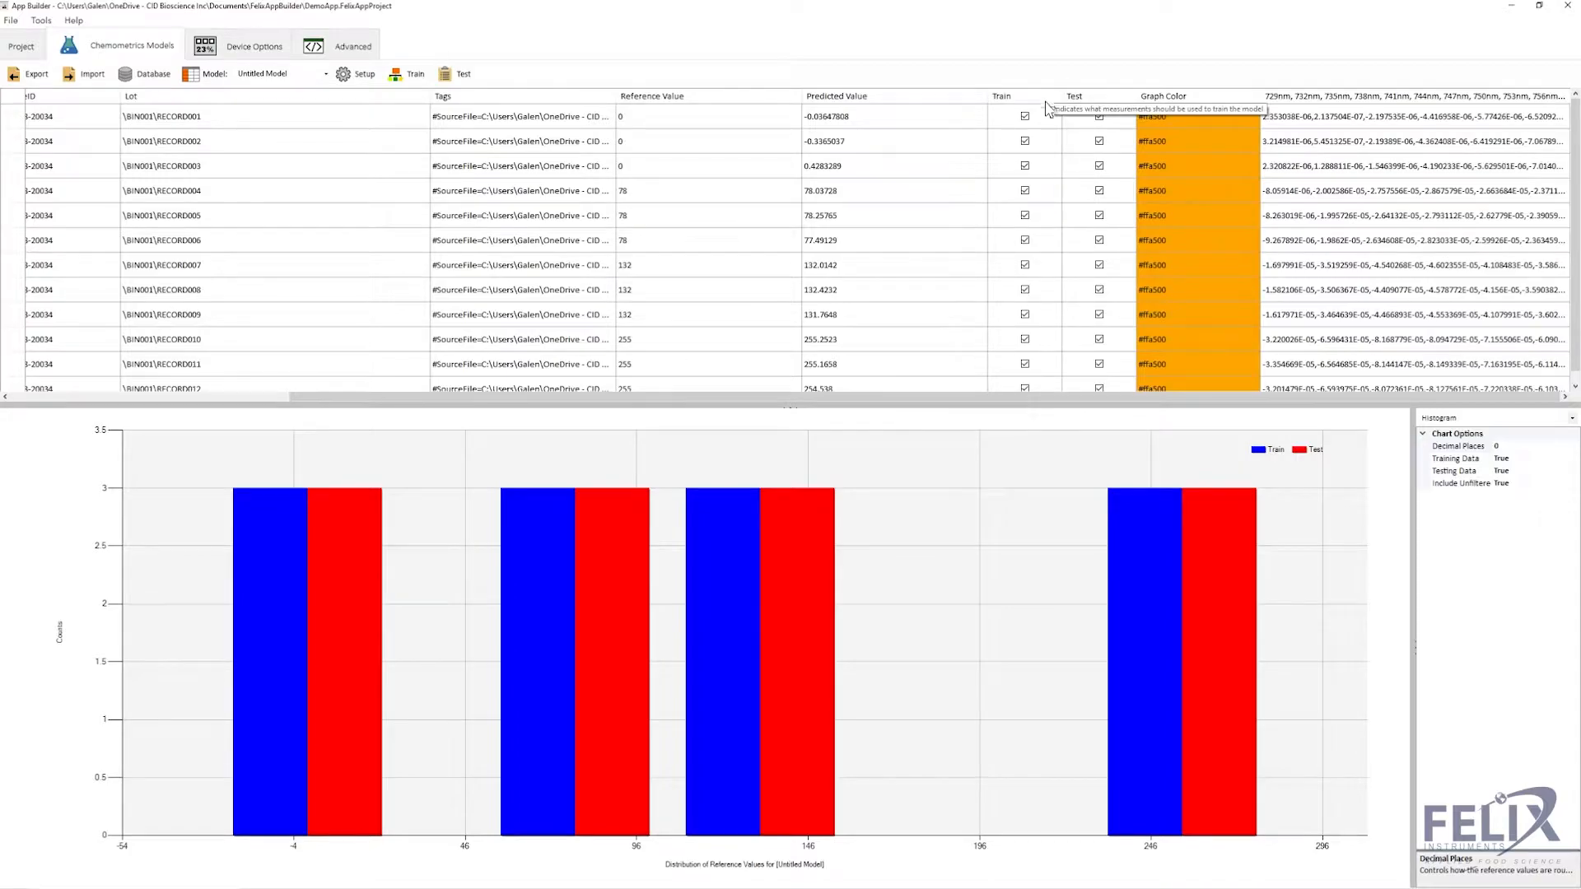
left_click_drag(1100, 397, 782, 435)
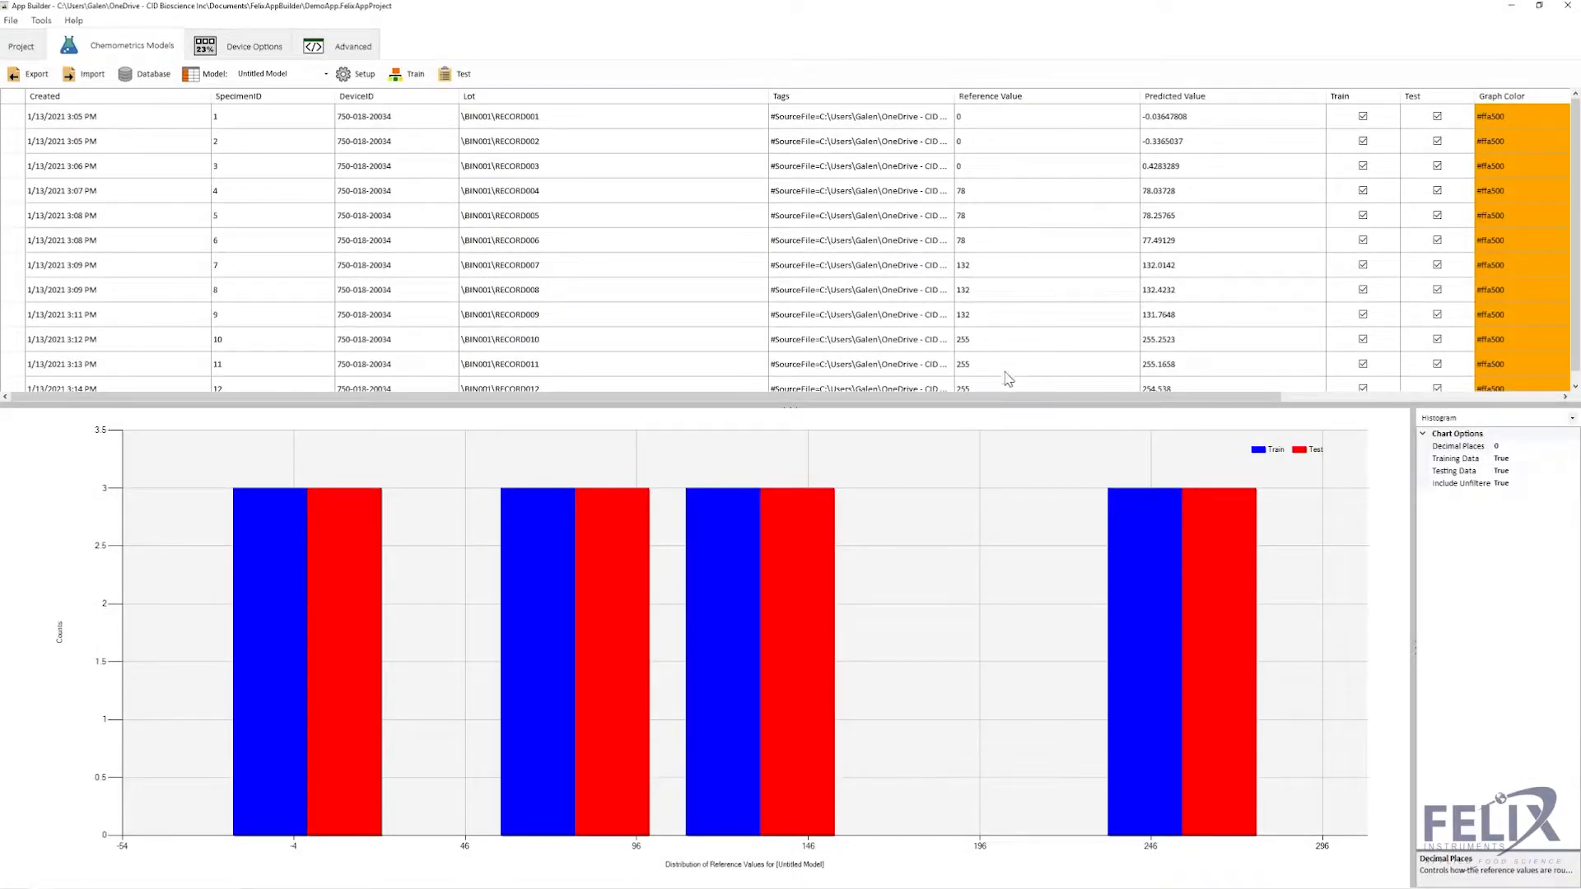
- Auto-fit the Lot column and widen the Tags column to show full source file paths
double_click(767, 97)
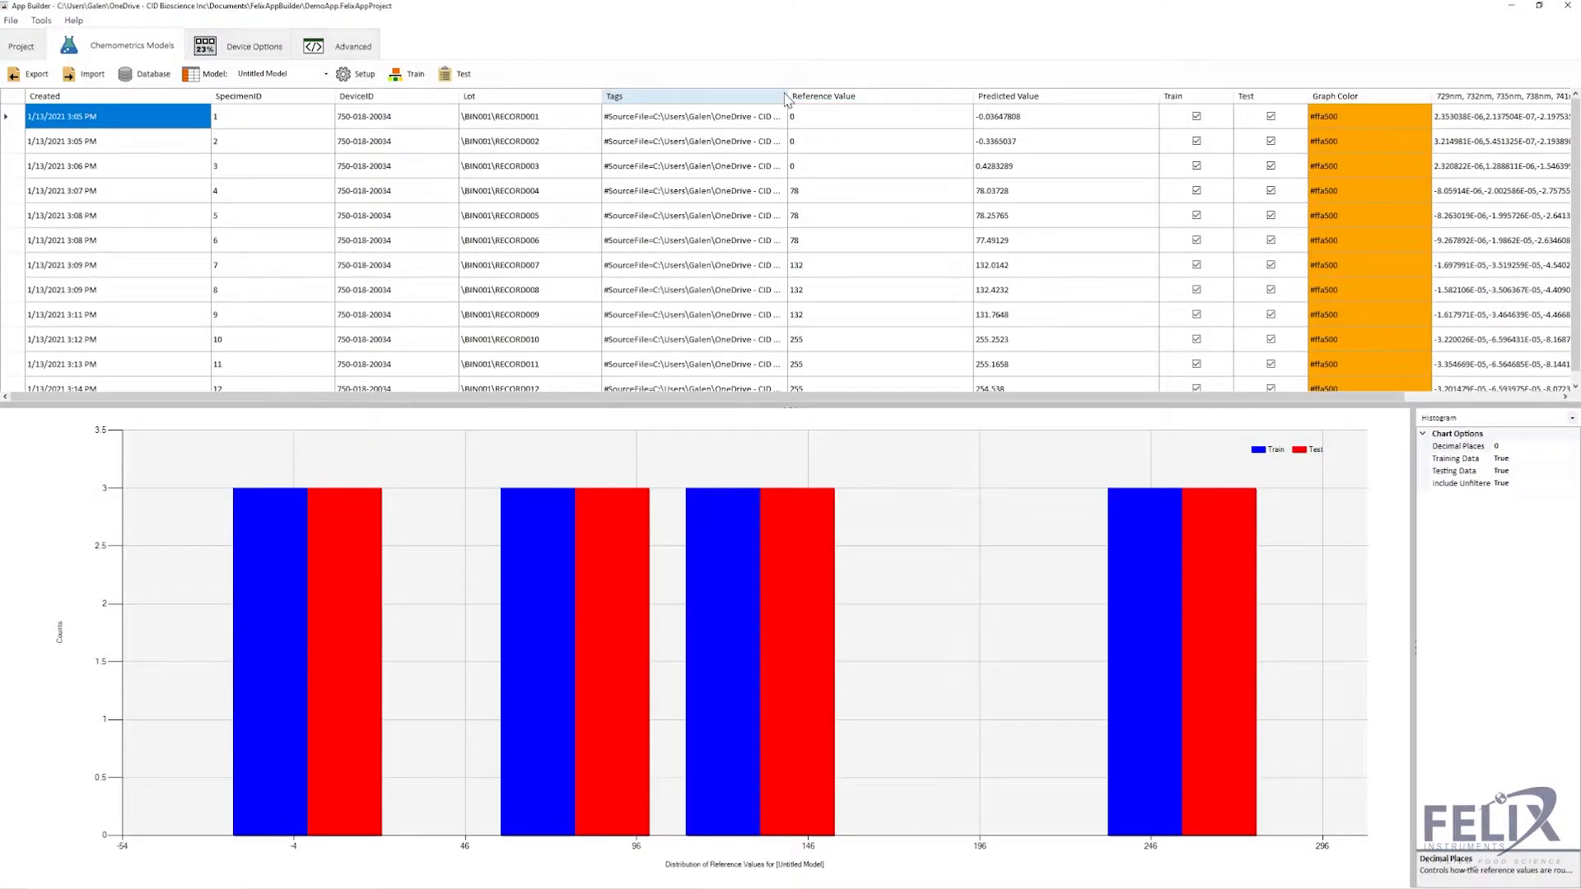
left_click_drag(785, 99, 975, 99)
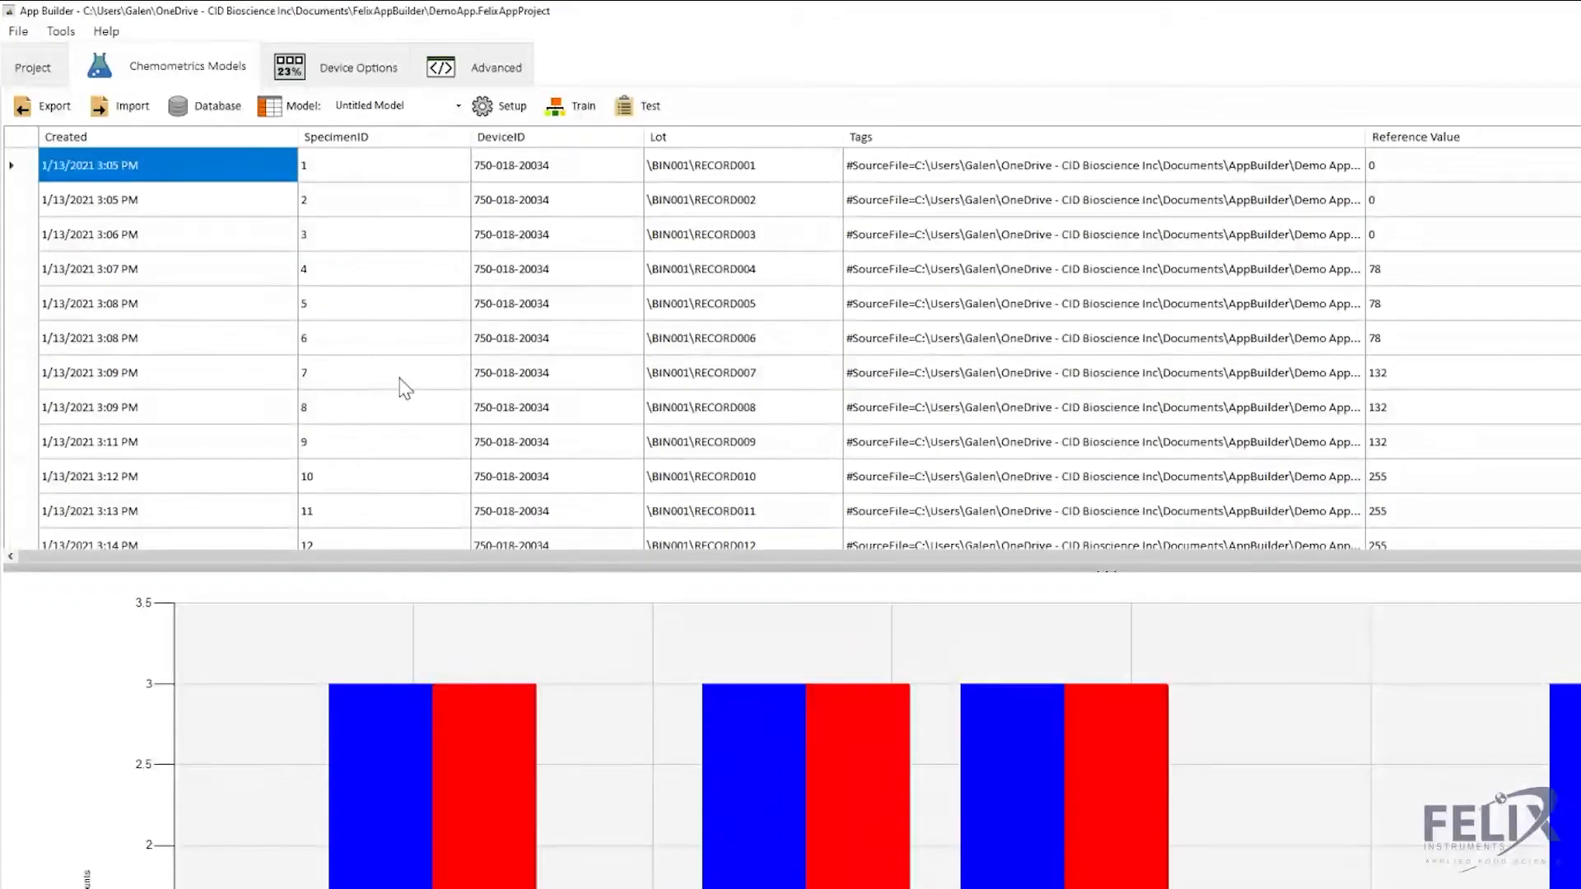
- Show the Import menu's choices for measurements, a training set or a text file
left_click(135, 116)
mouse_move(140, 136)
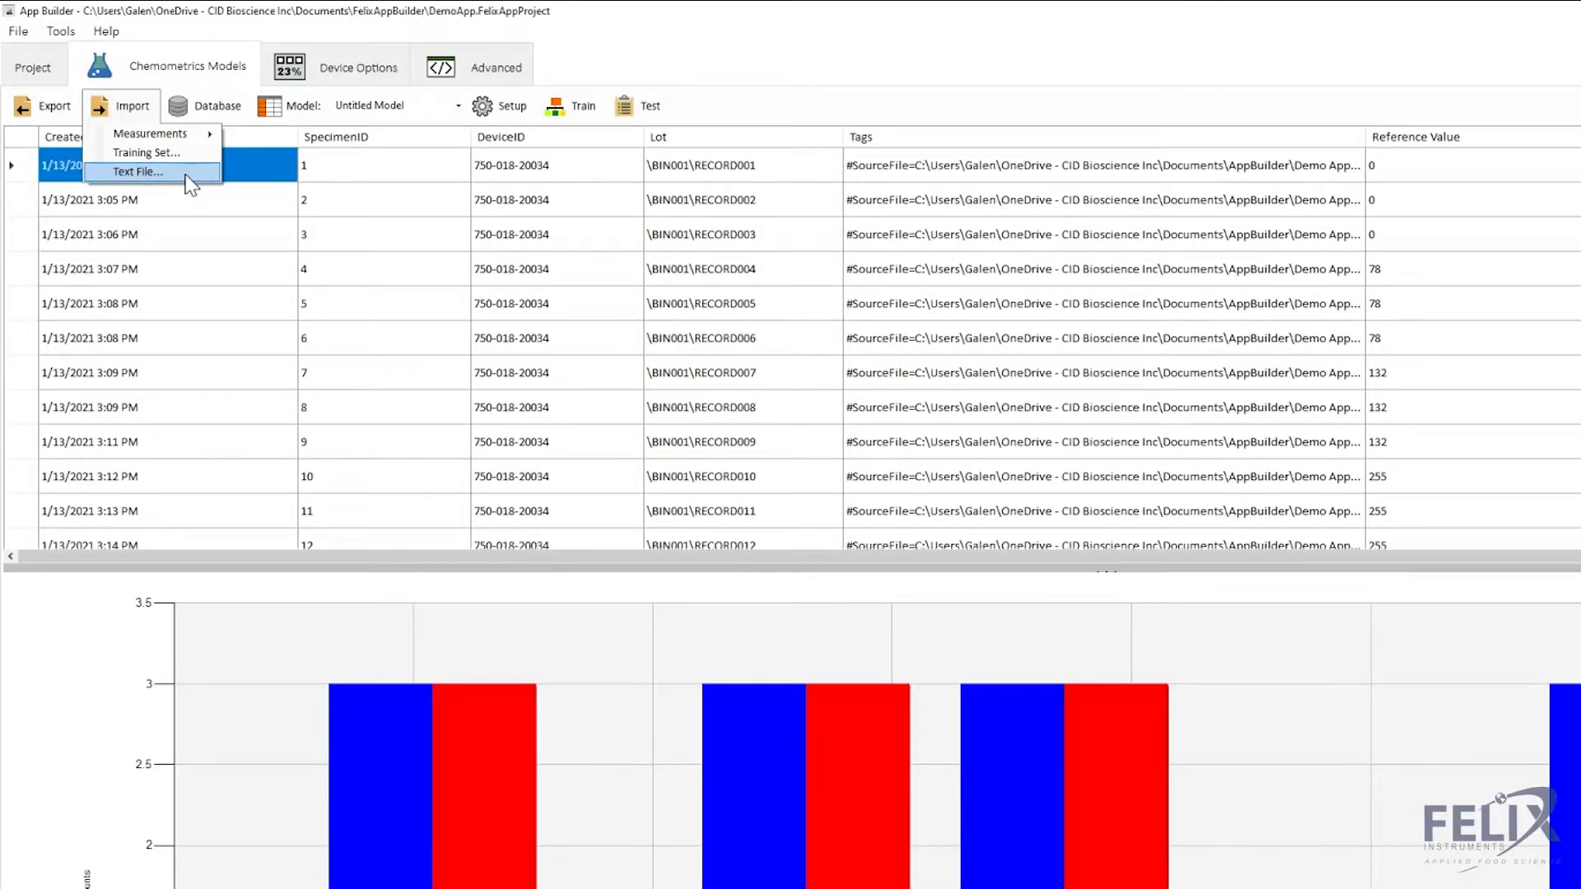
- Keep MS Access as the database type, then show the Model menu's duplicate, remove and add options
left_click(201, 106)
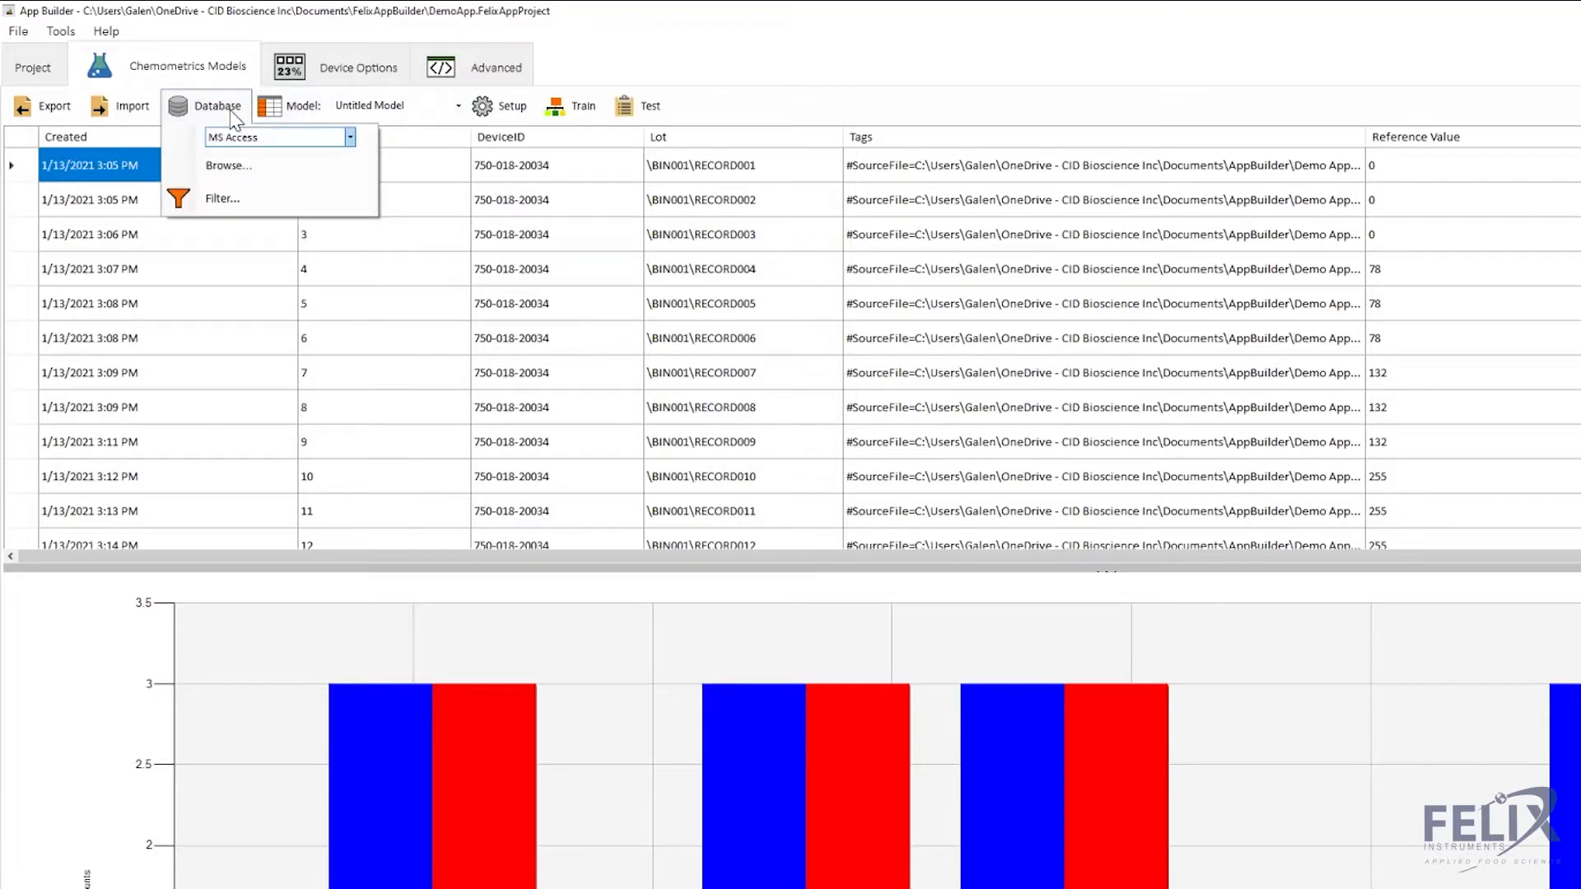
left_click(349, 137)
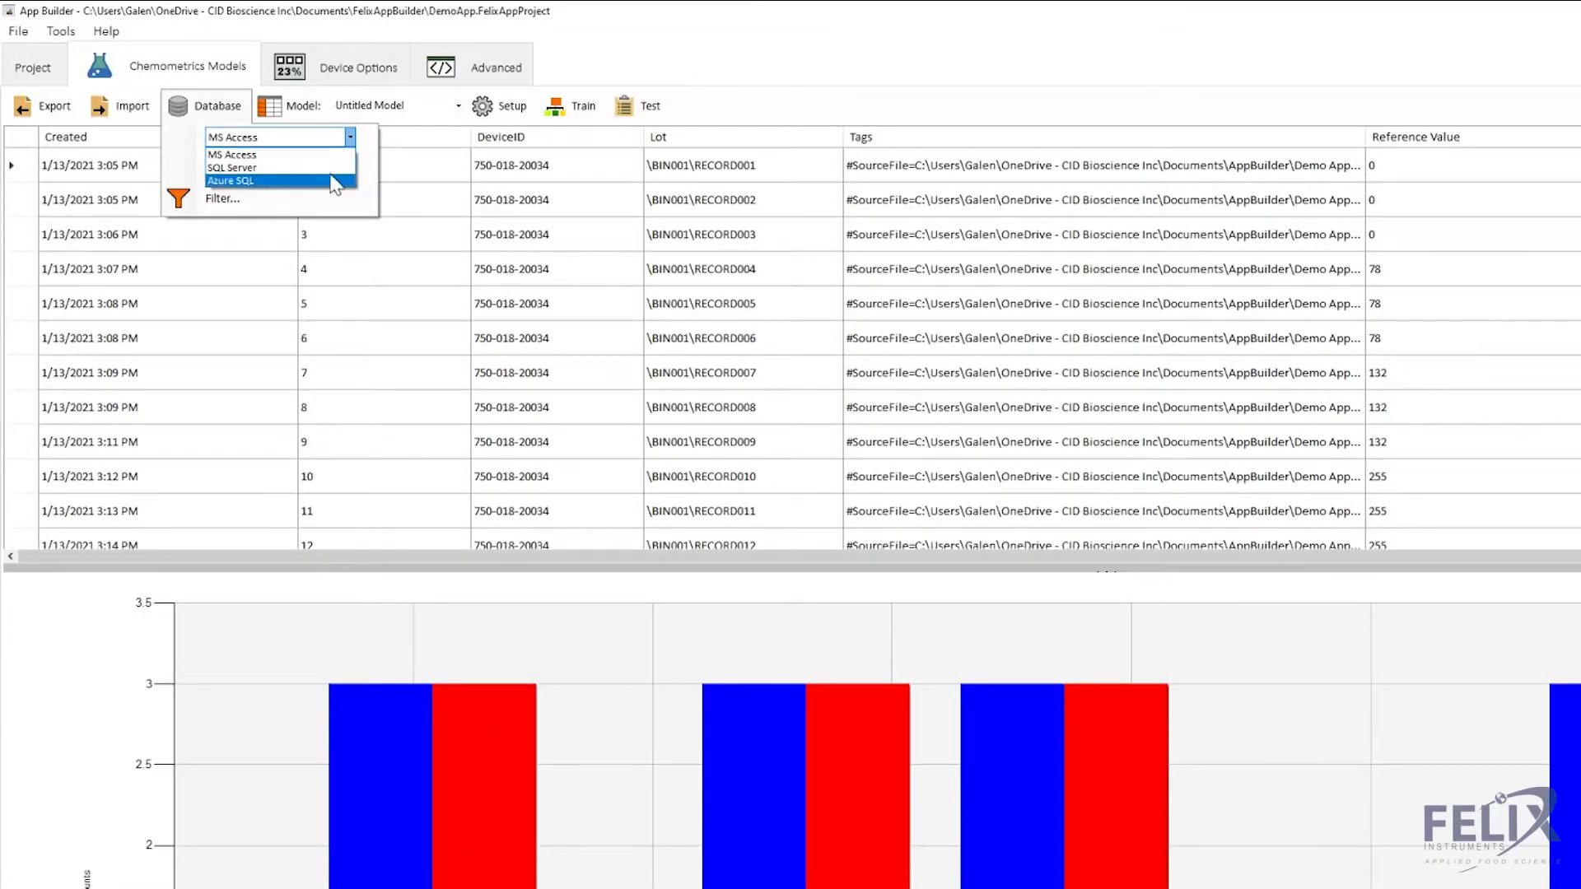
left_click(368, 143)
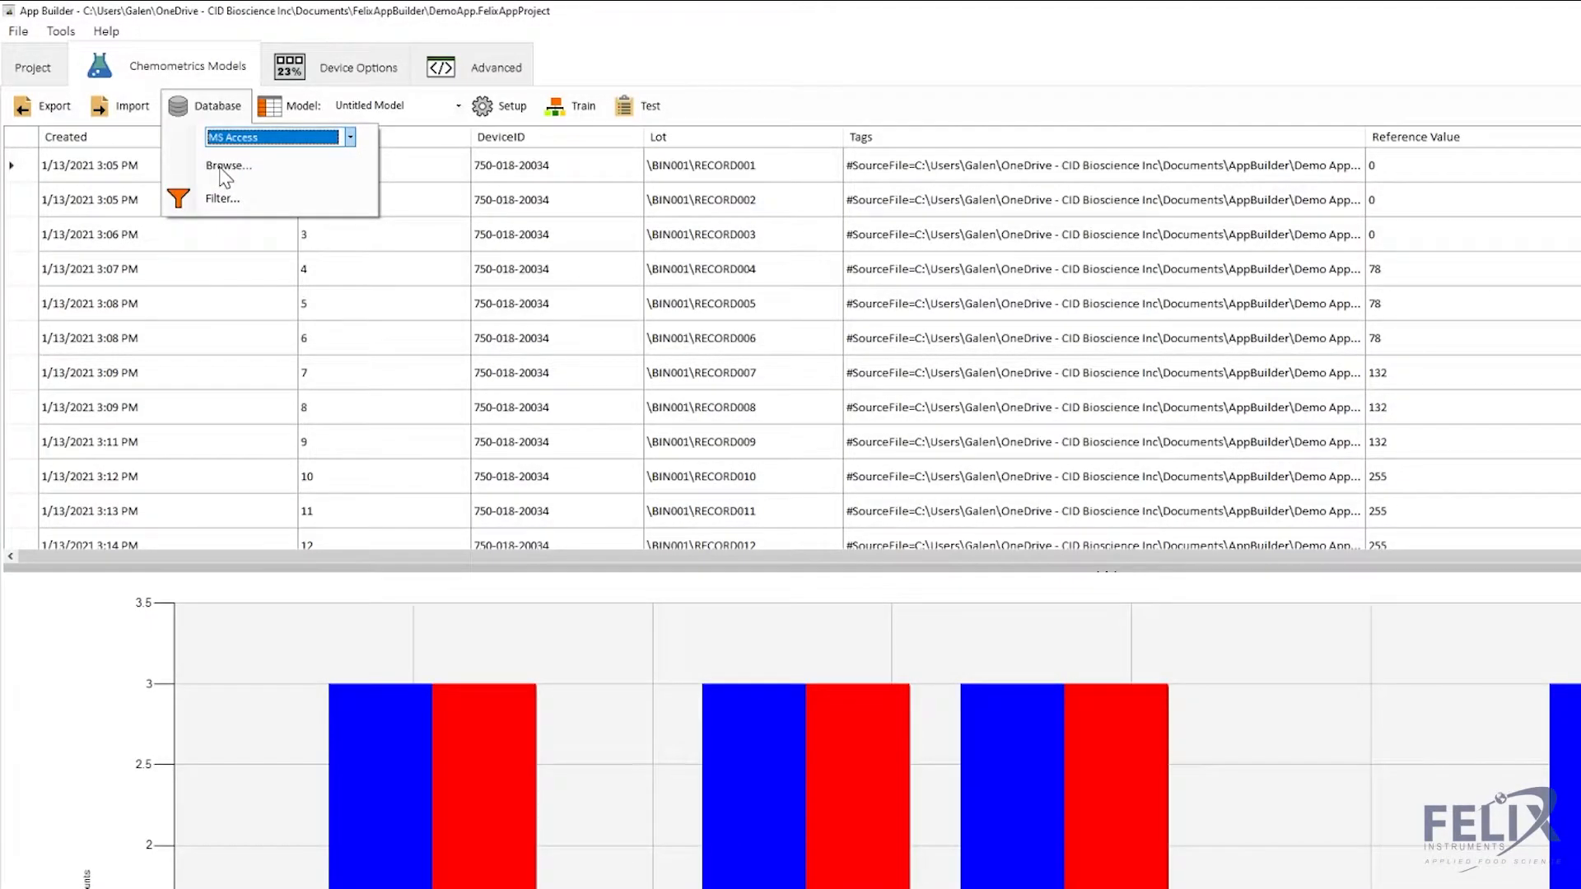
left_click(272, 107)
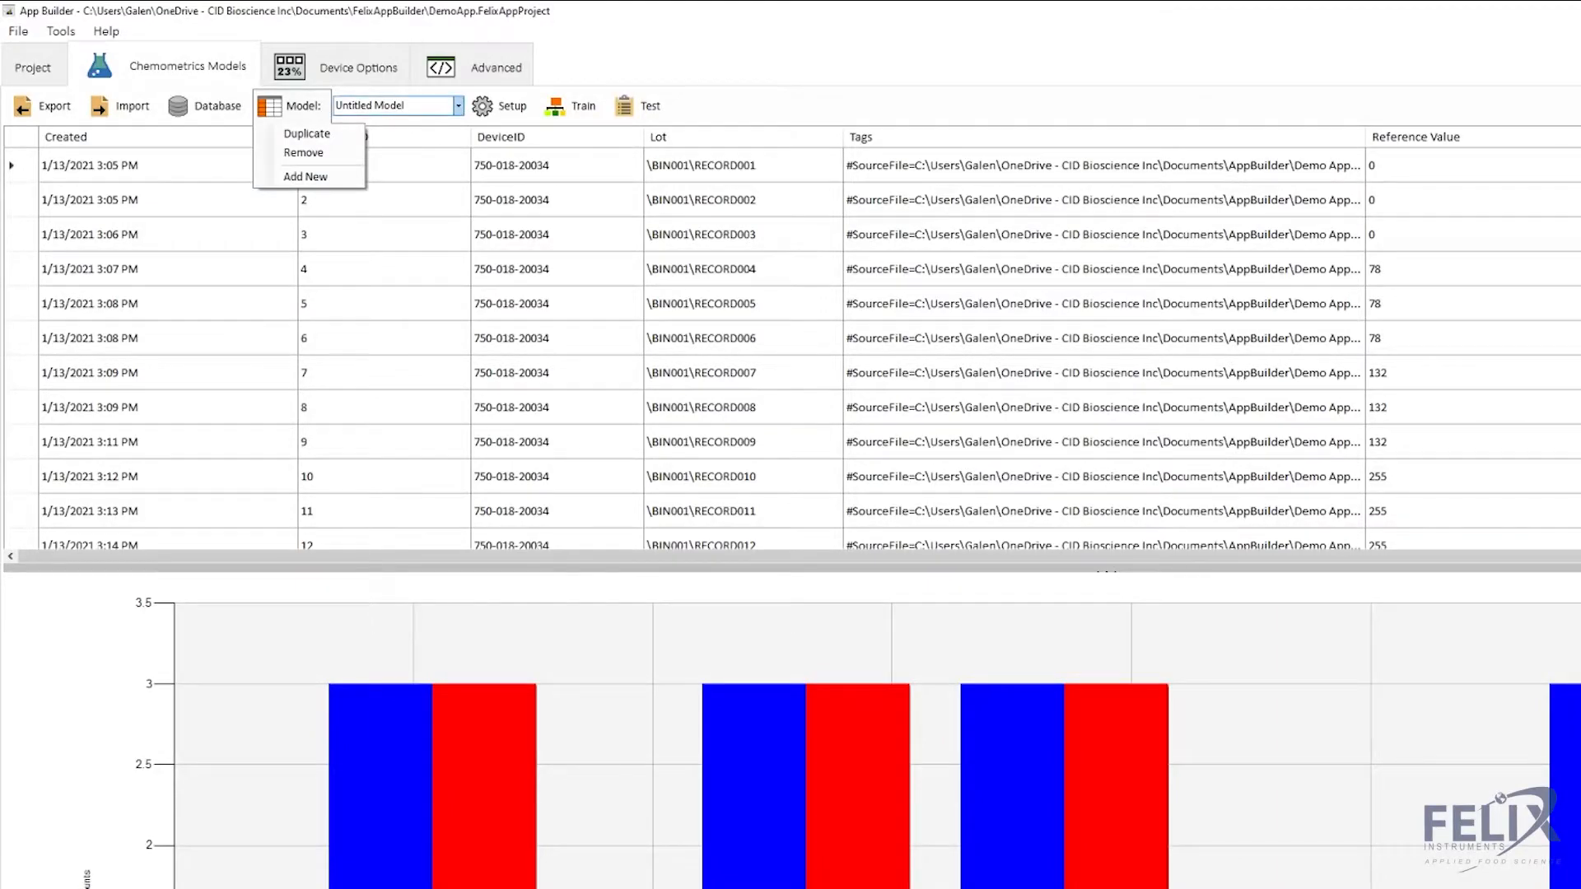
- Rename the model from 'Untitled Model' to 'Demo' in the Model combo box
left_click(404, 106)
left_click(457, 110)
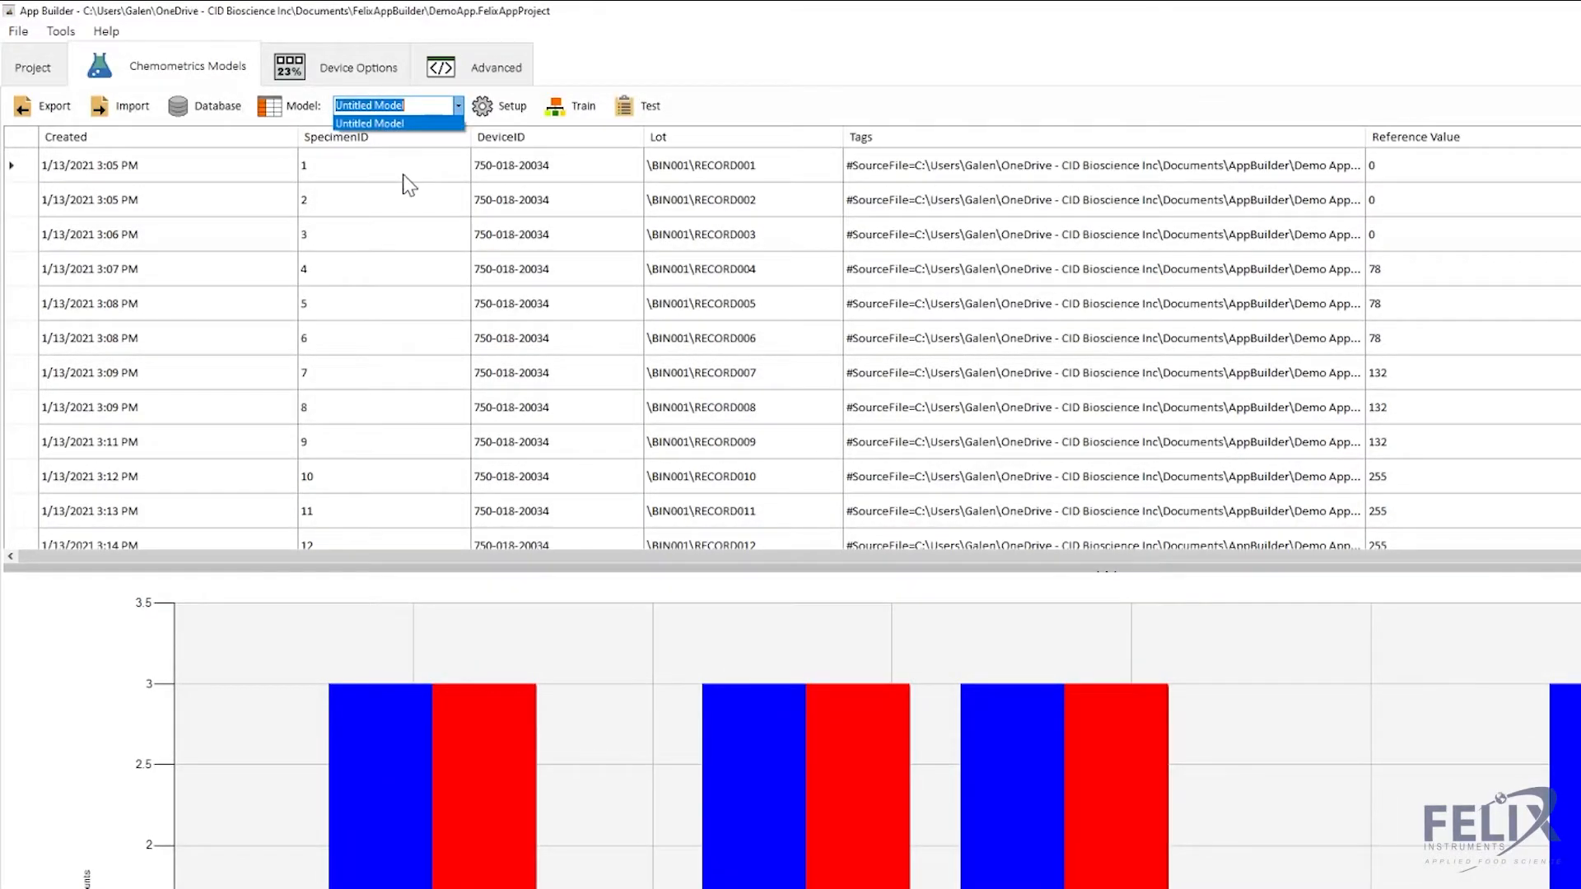
left_click(418, 100)
left_click(409, 106)
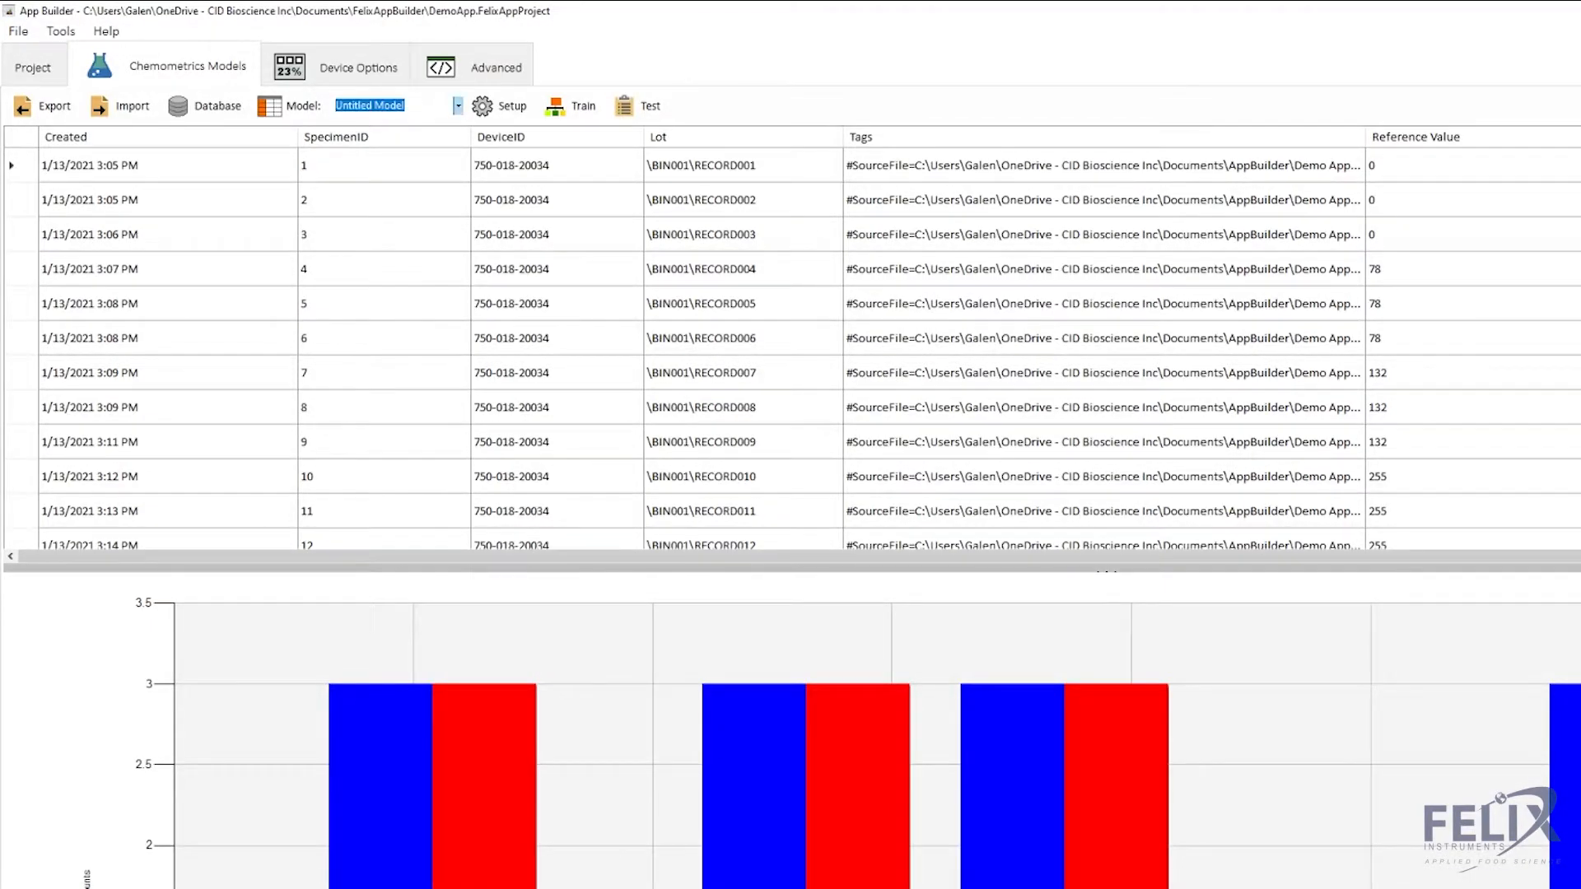
type("Demo")
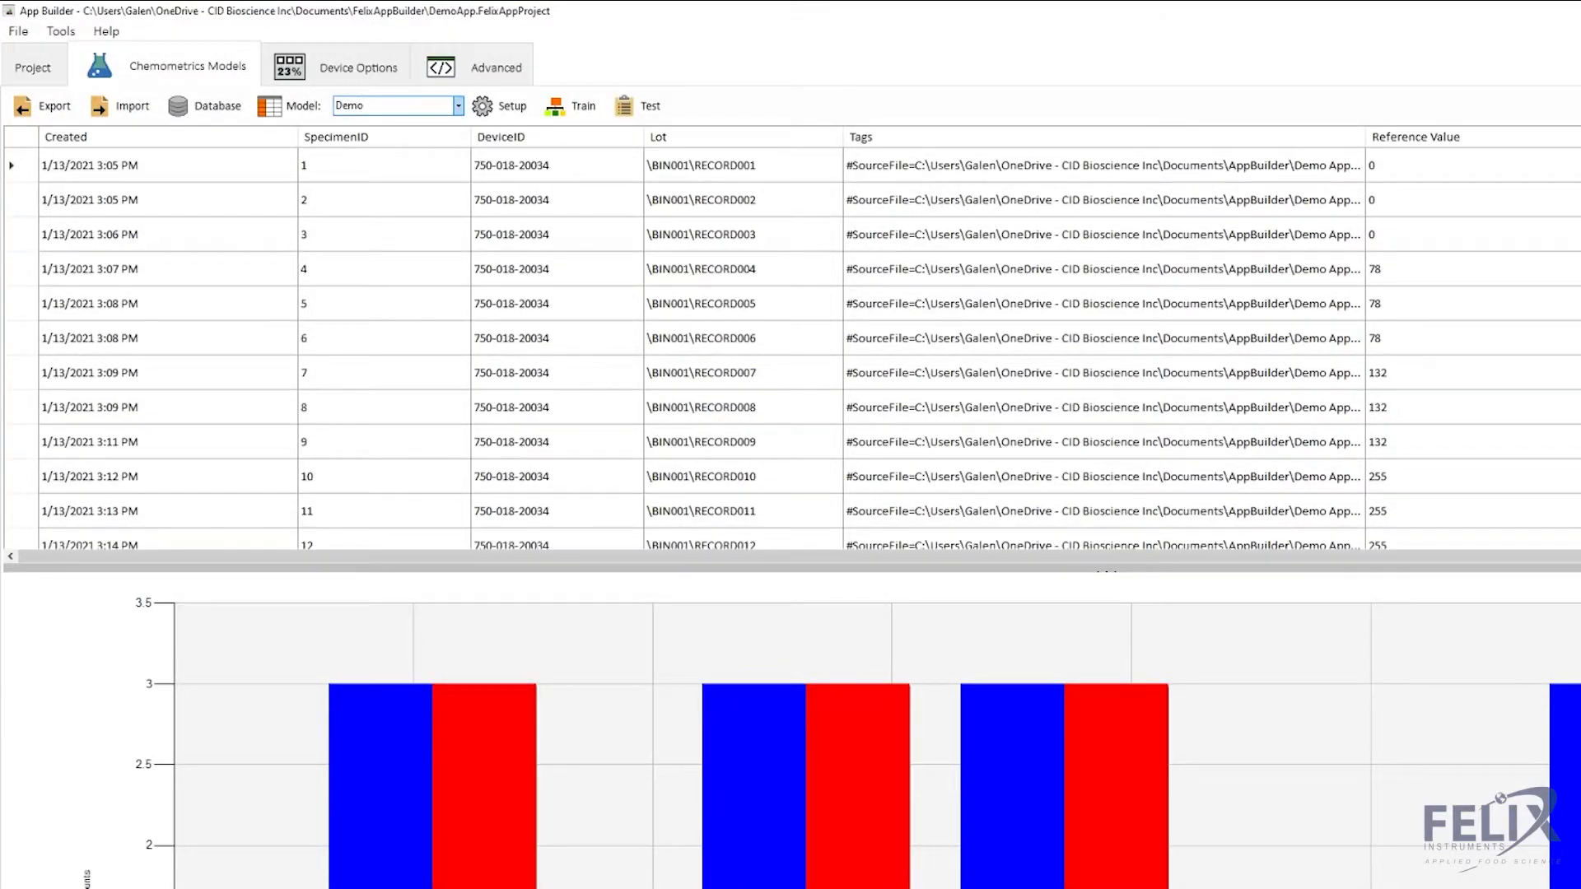
left_click(511, 107)
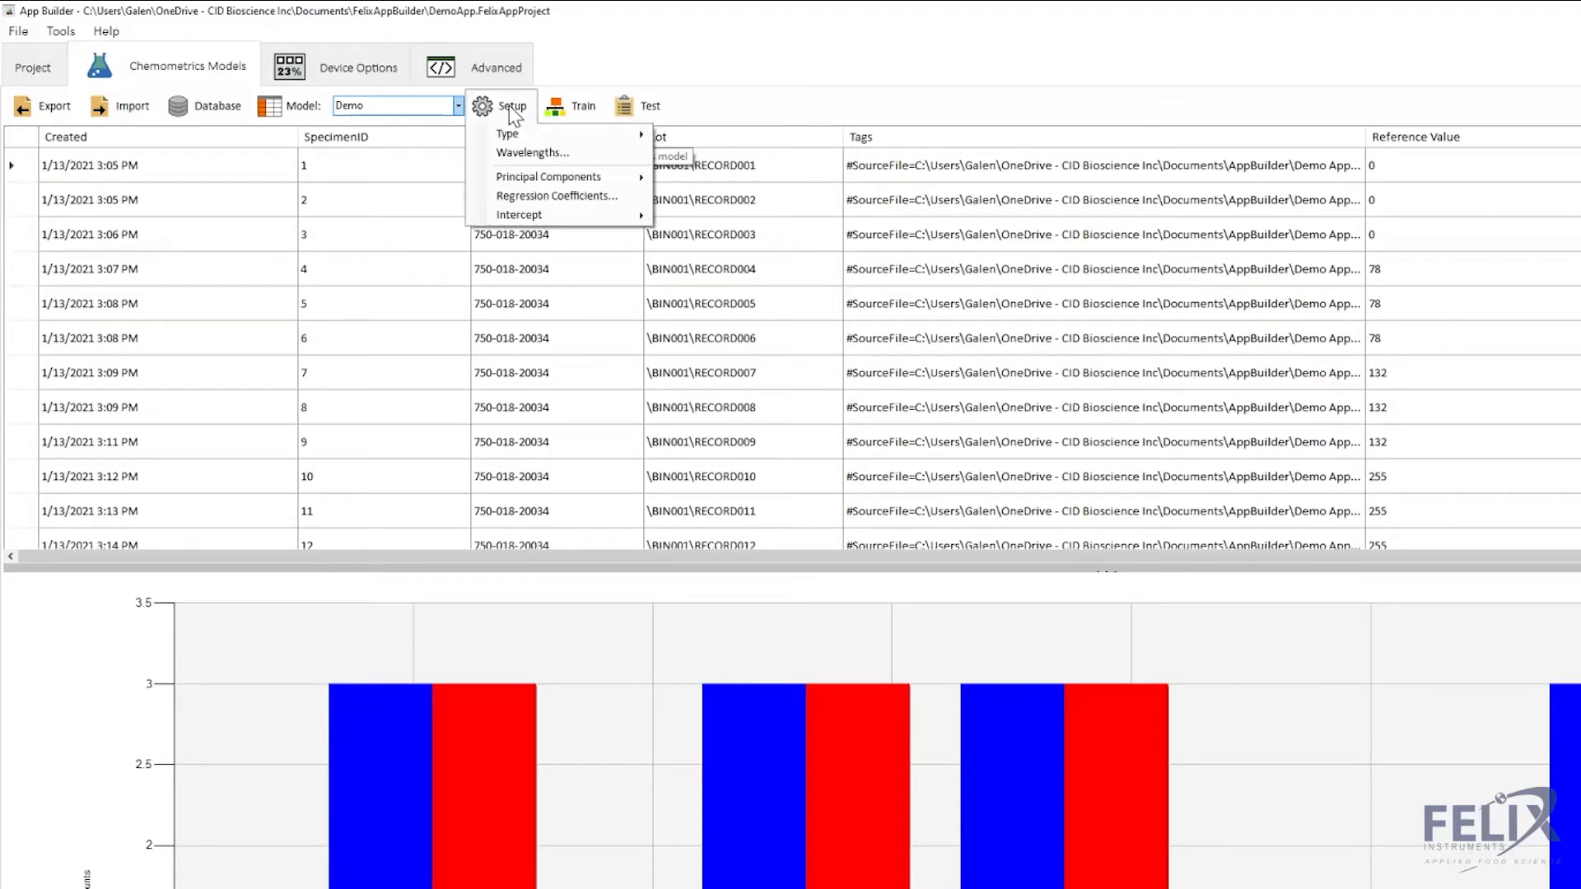
mouse_move(514, 140)
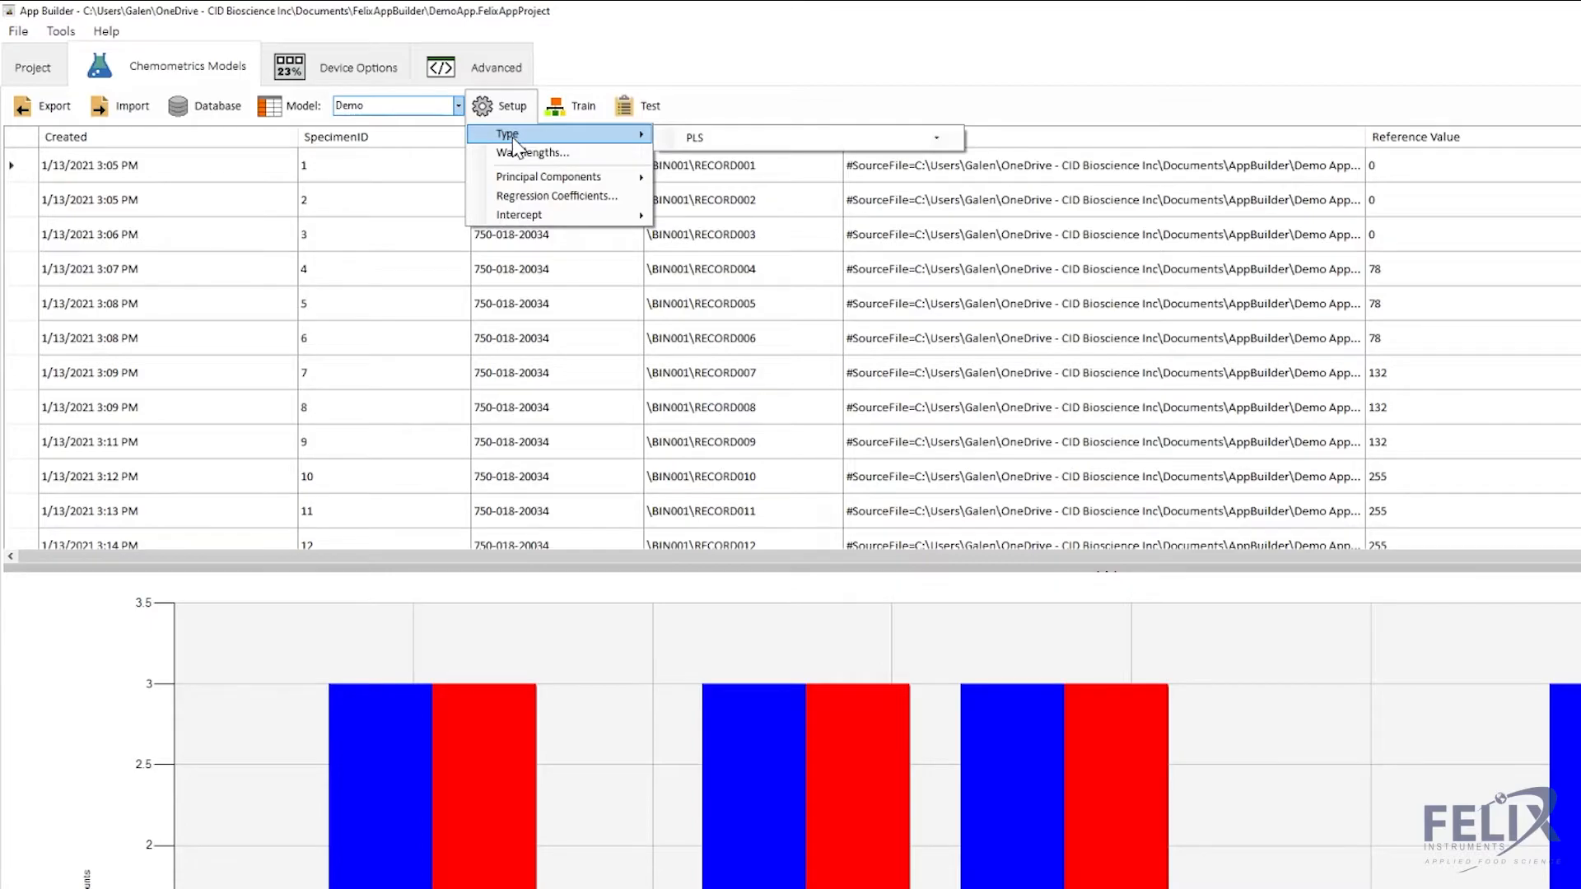
left_click(936, 138)
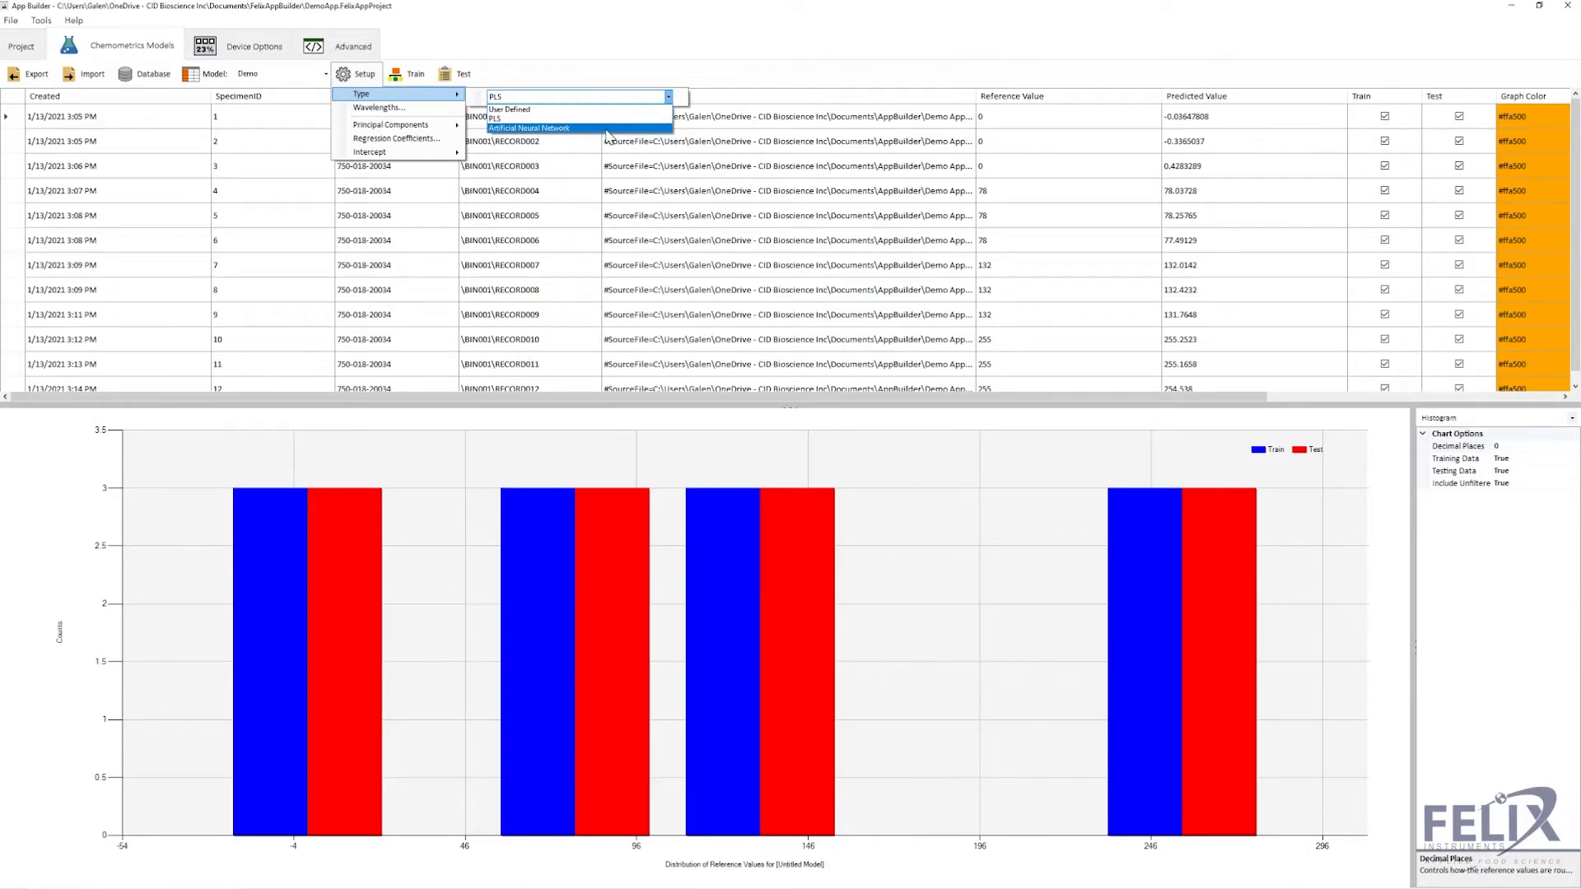
left_click(566, 97)
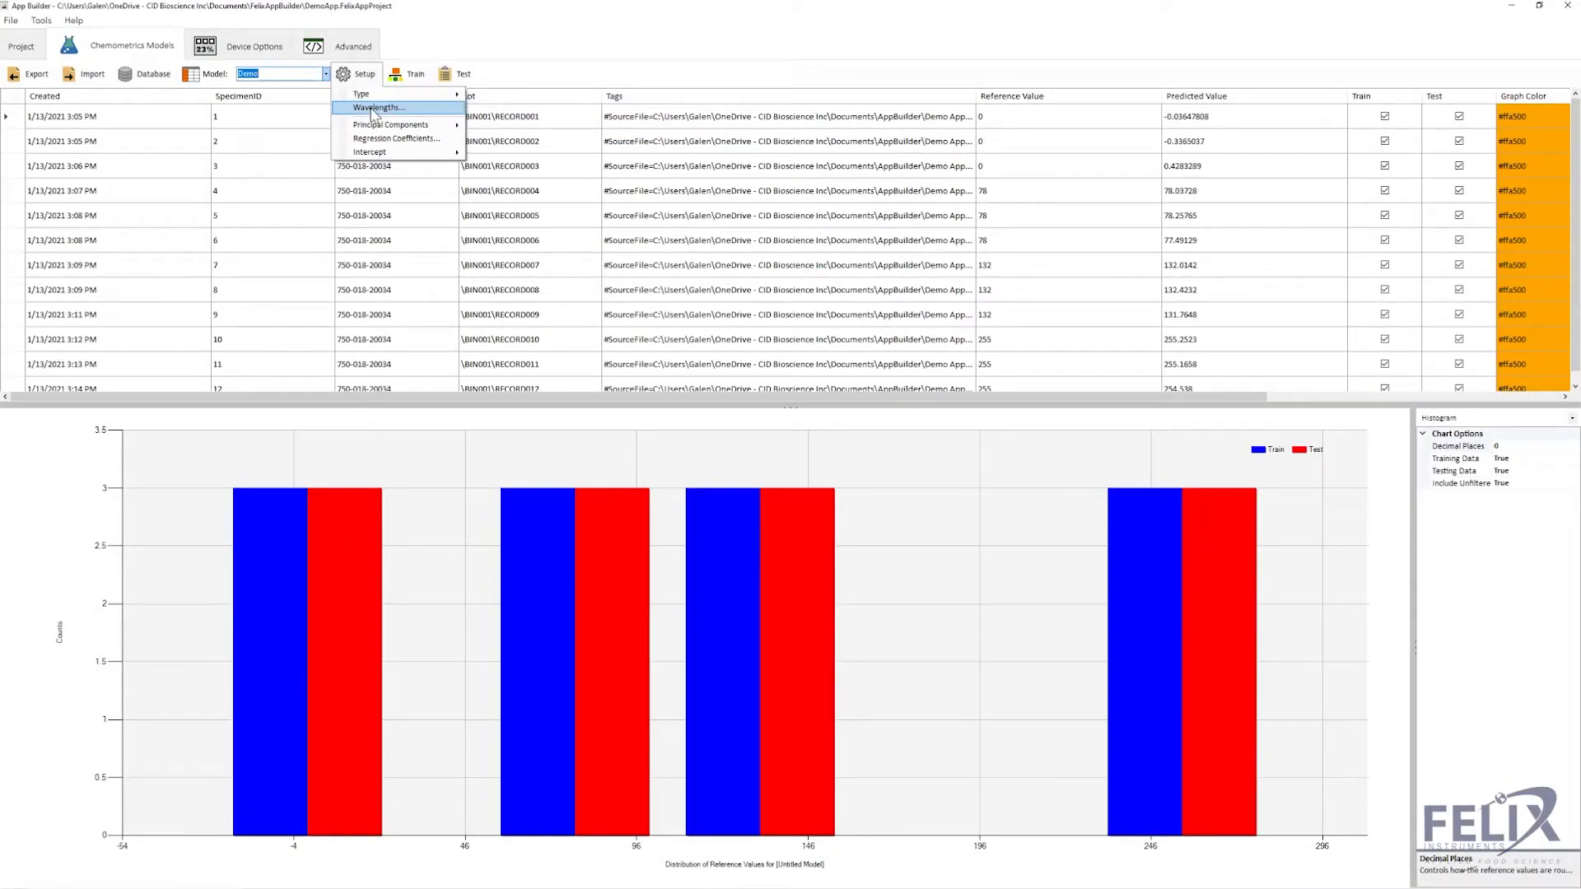
left_click(374, 108)
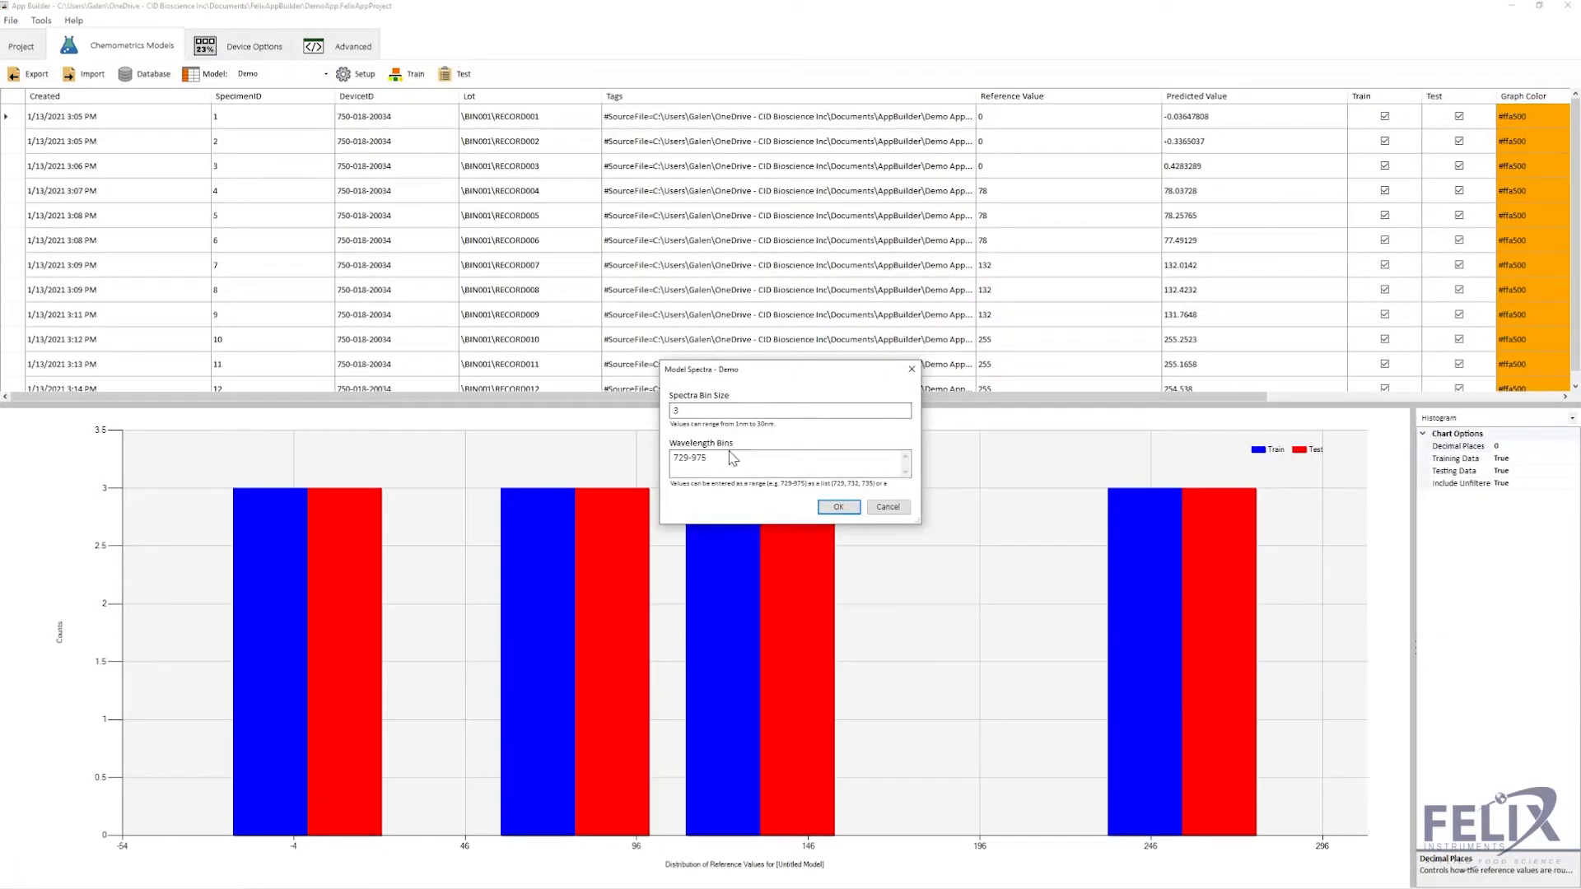
left_click(887, 509)
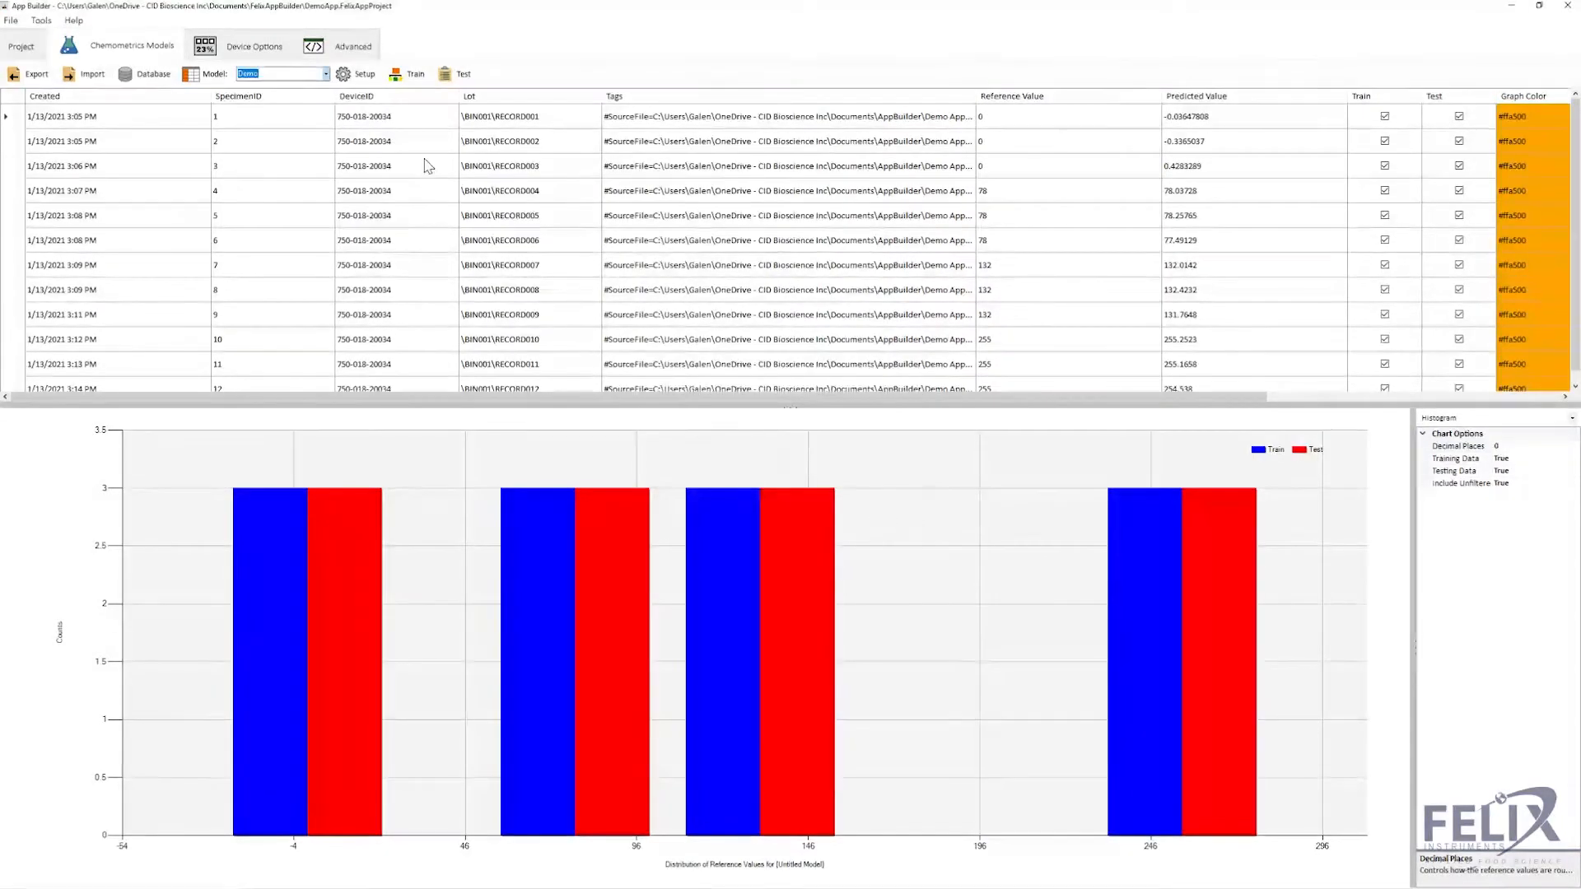
left_click(362, 74)
mouse_move(384, 129)
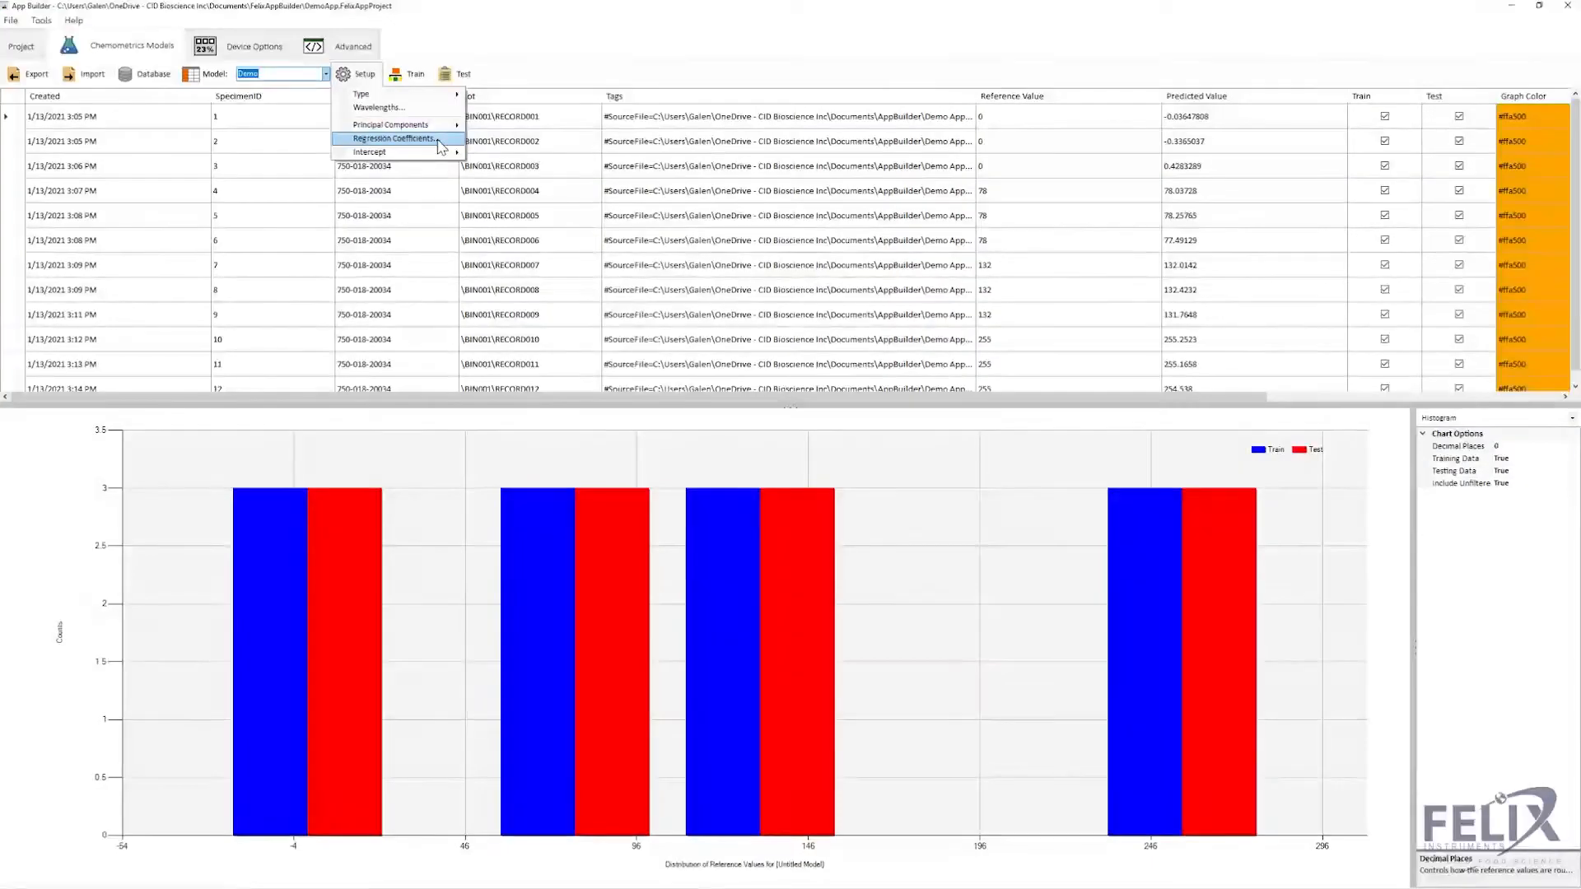
left_click(393, 138)
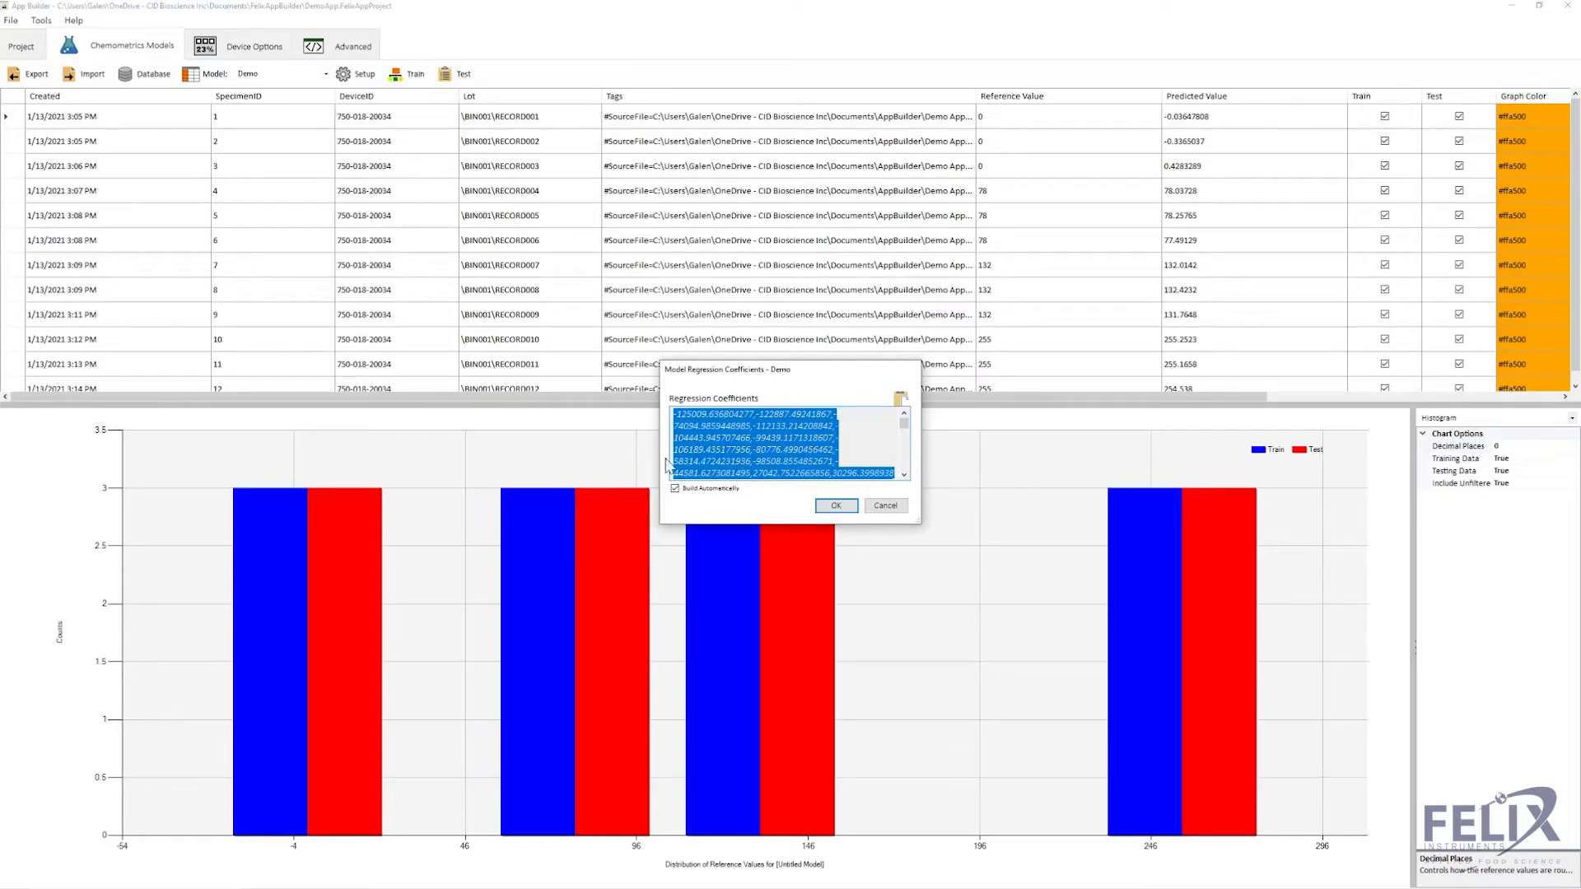
left_click(878, 504)
left_click(359, 74)
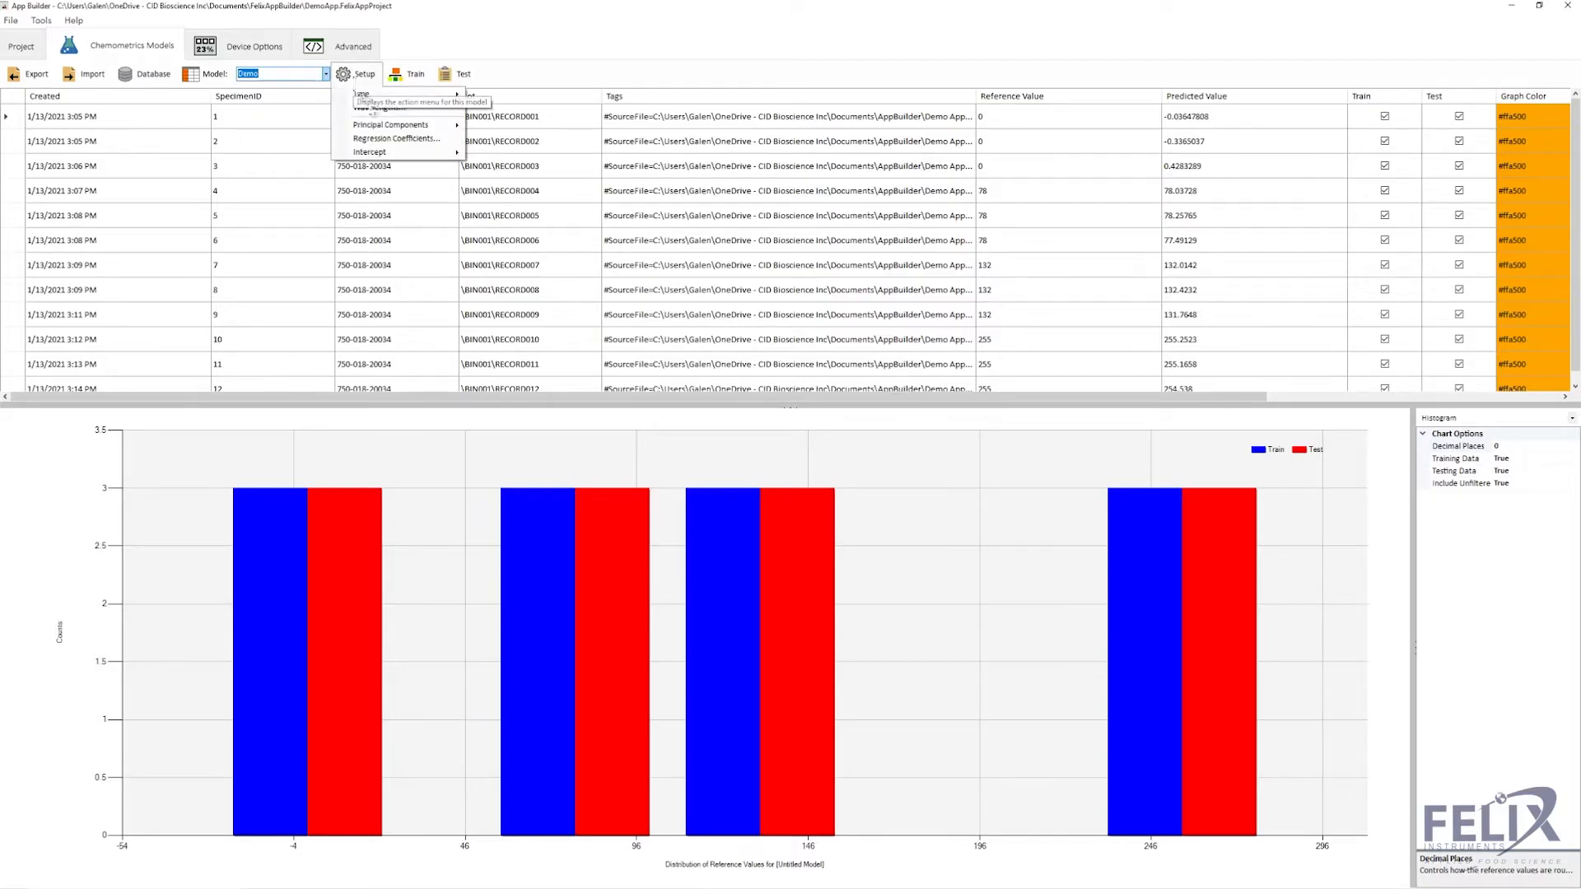
mouse_move(405, 154)
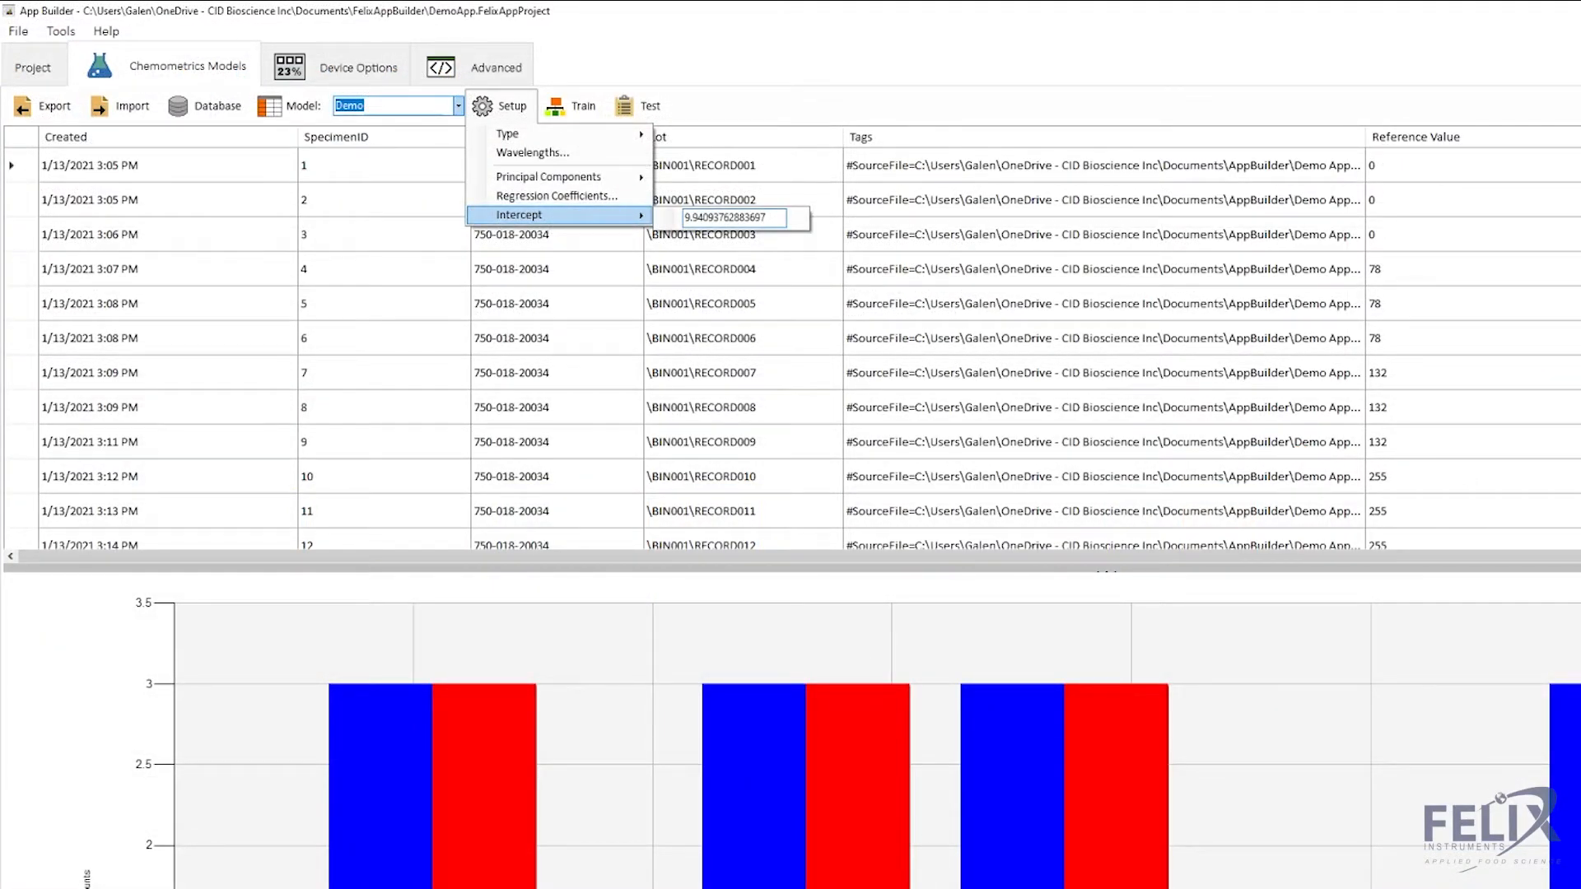
- Set the Demo model type to Artificial Neural Network, with 5 neurons and 0.0001 decay
left_click(604, 138)
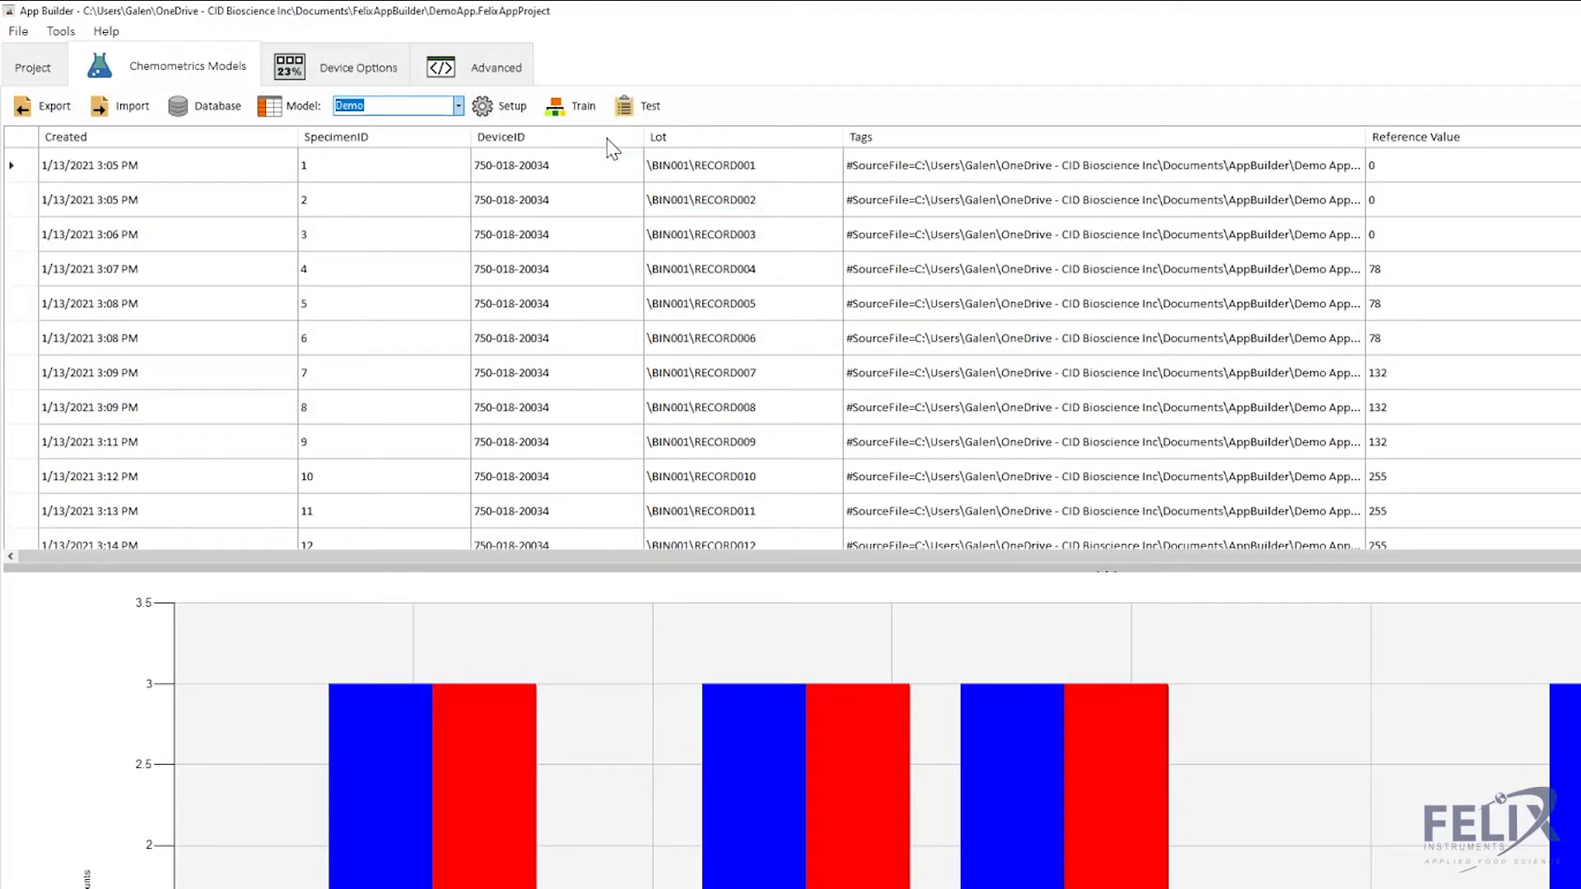
left_click(496, 111)
mouse_move(510, 134)
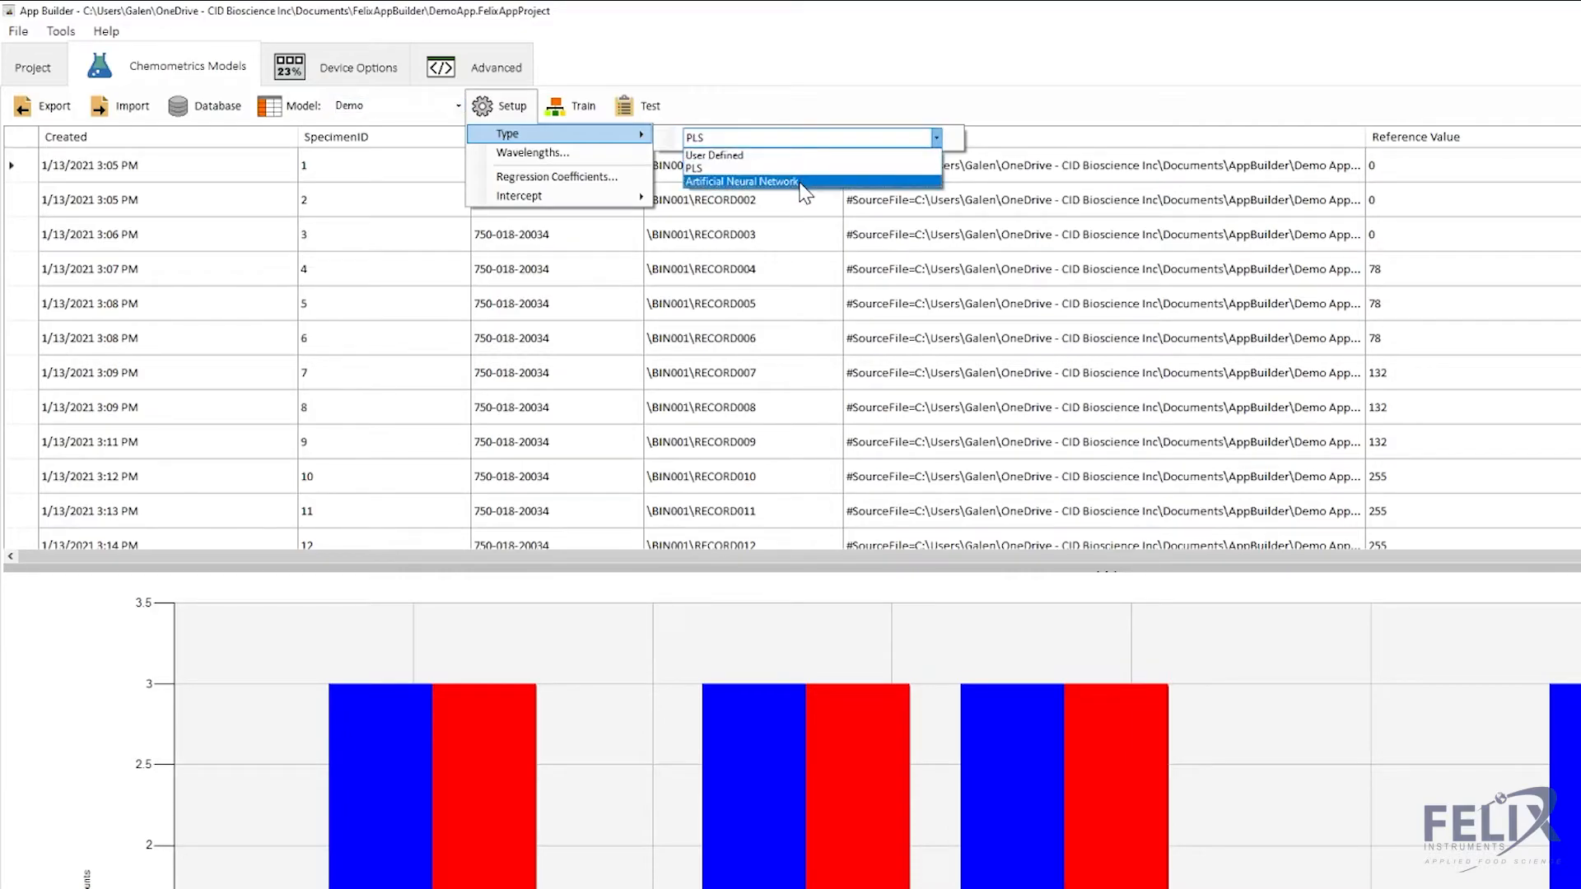
left_click(801, 181)
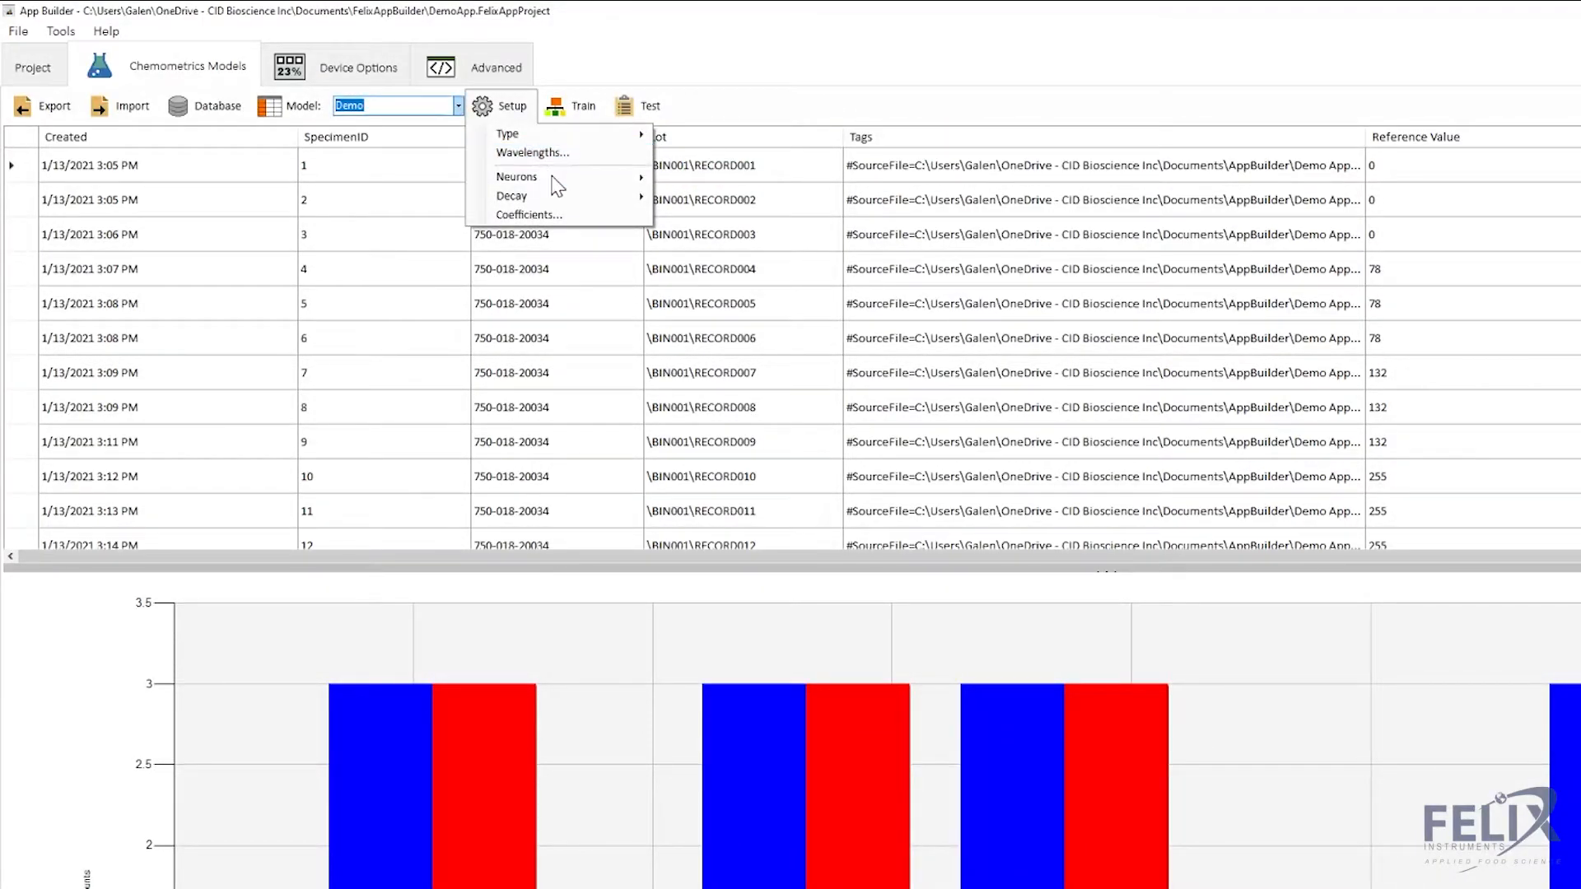
mouse_move(555, 178)
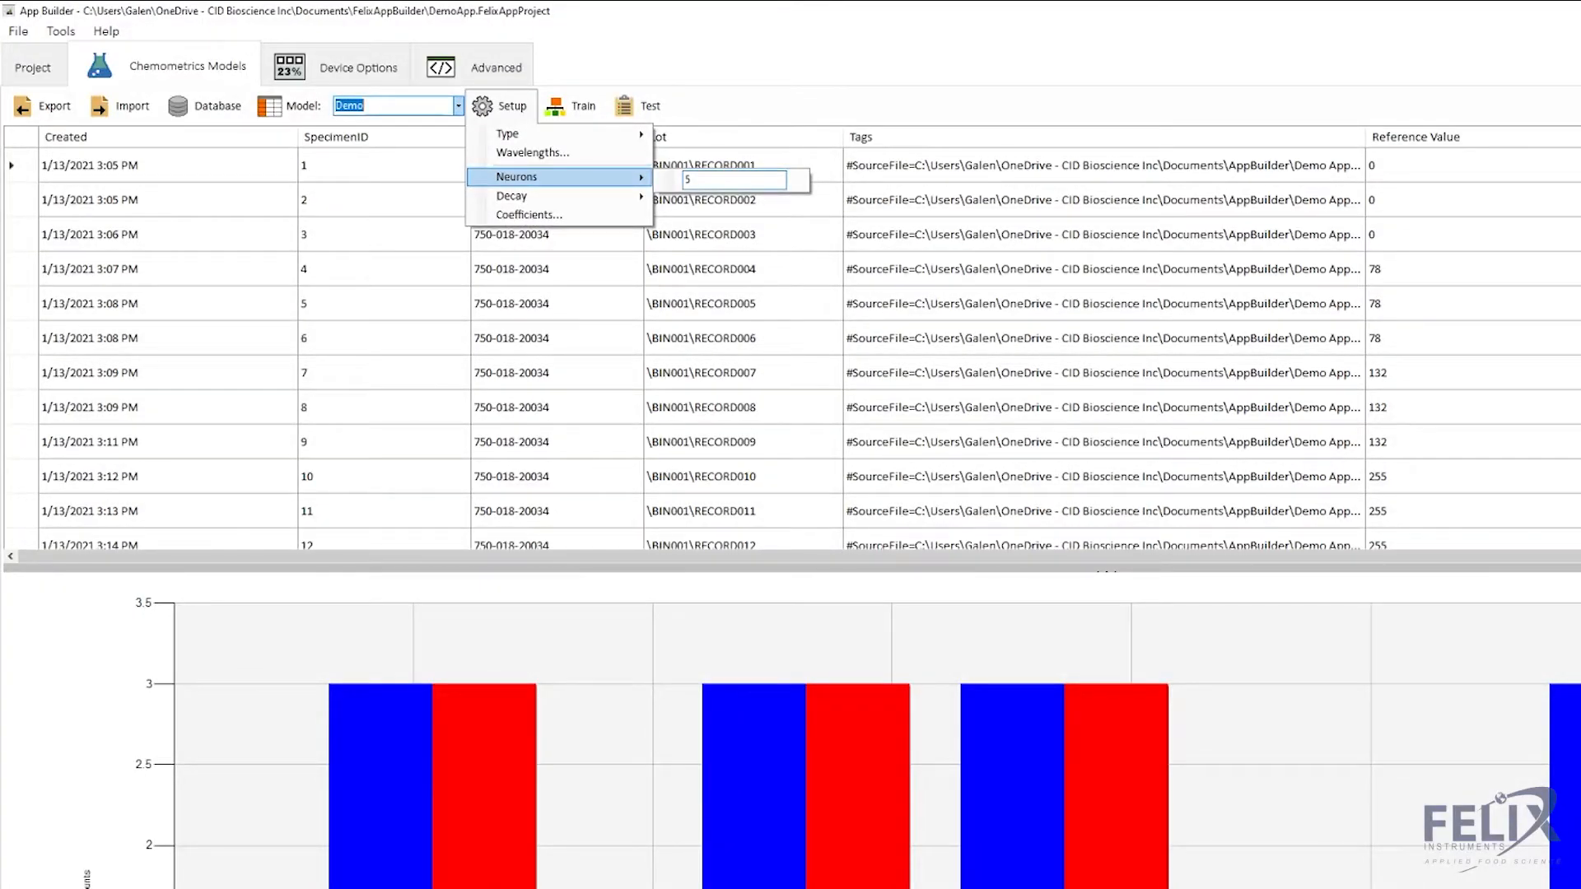
mouse_move(613, 206)
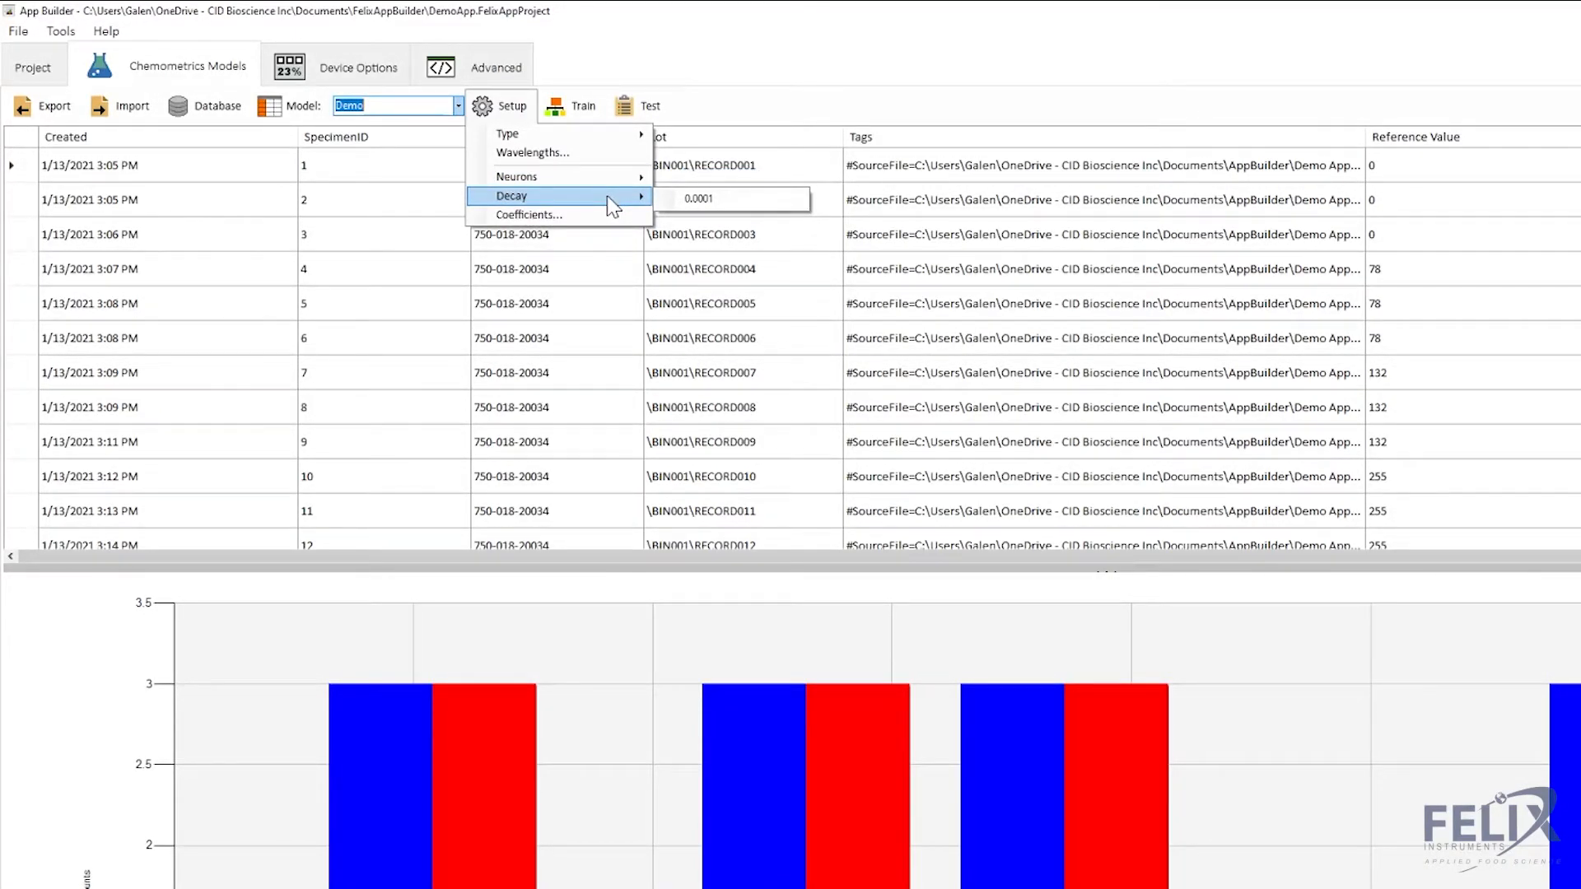
left_click(599, 72)
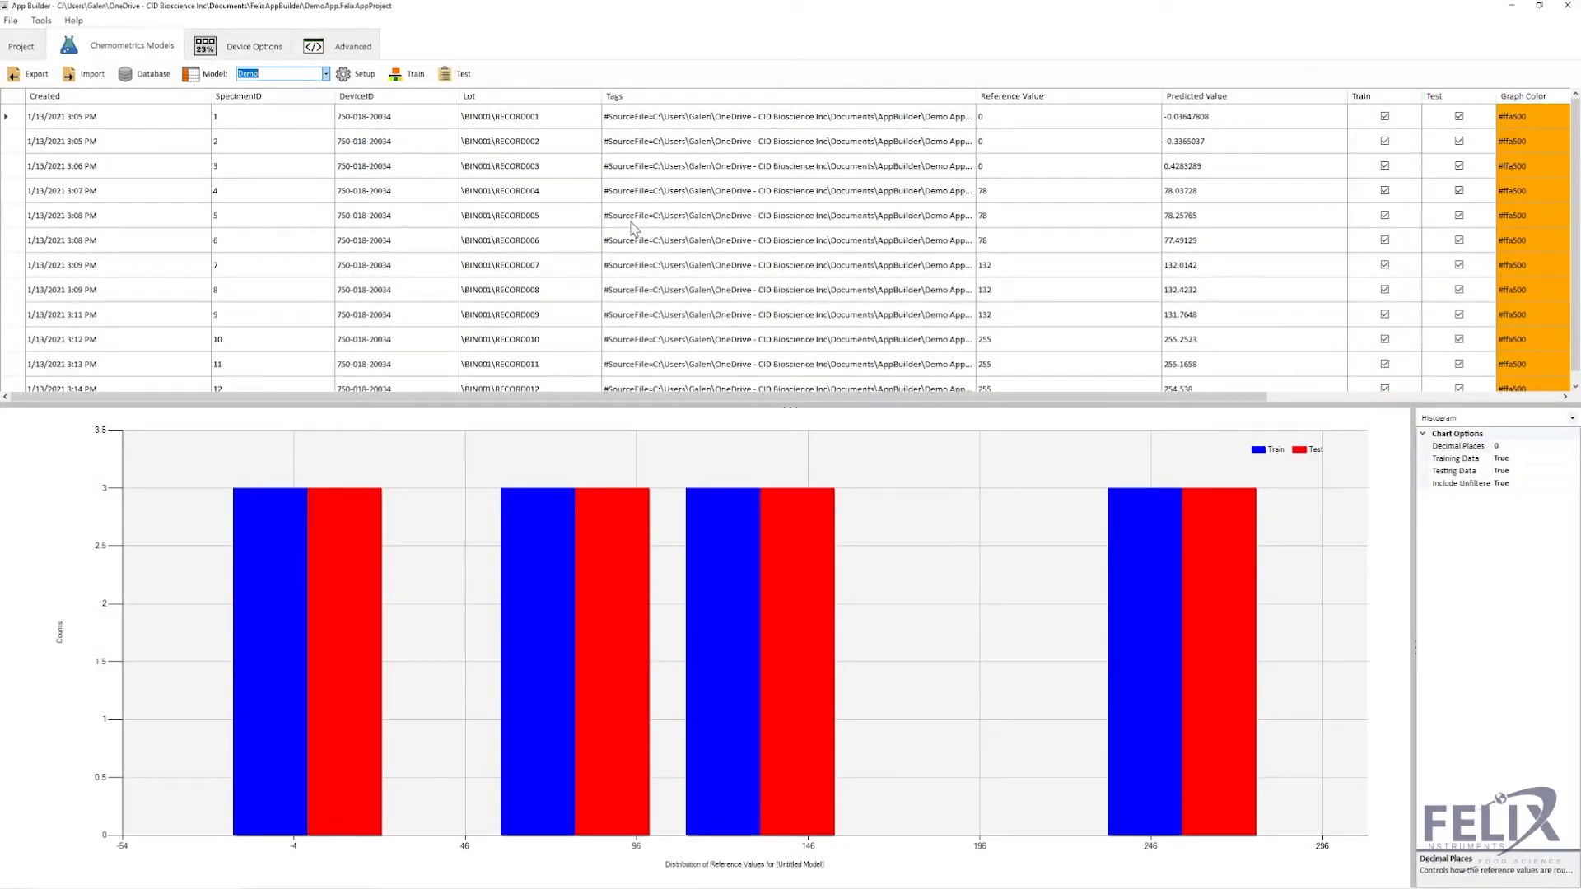
- Confirm the model type is Artificial Neural Network and switch the chart to Spectra
left_click(362, 75)
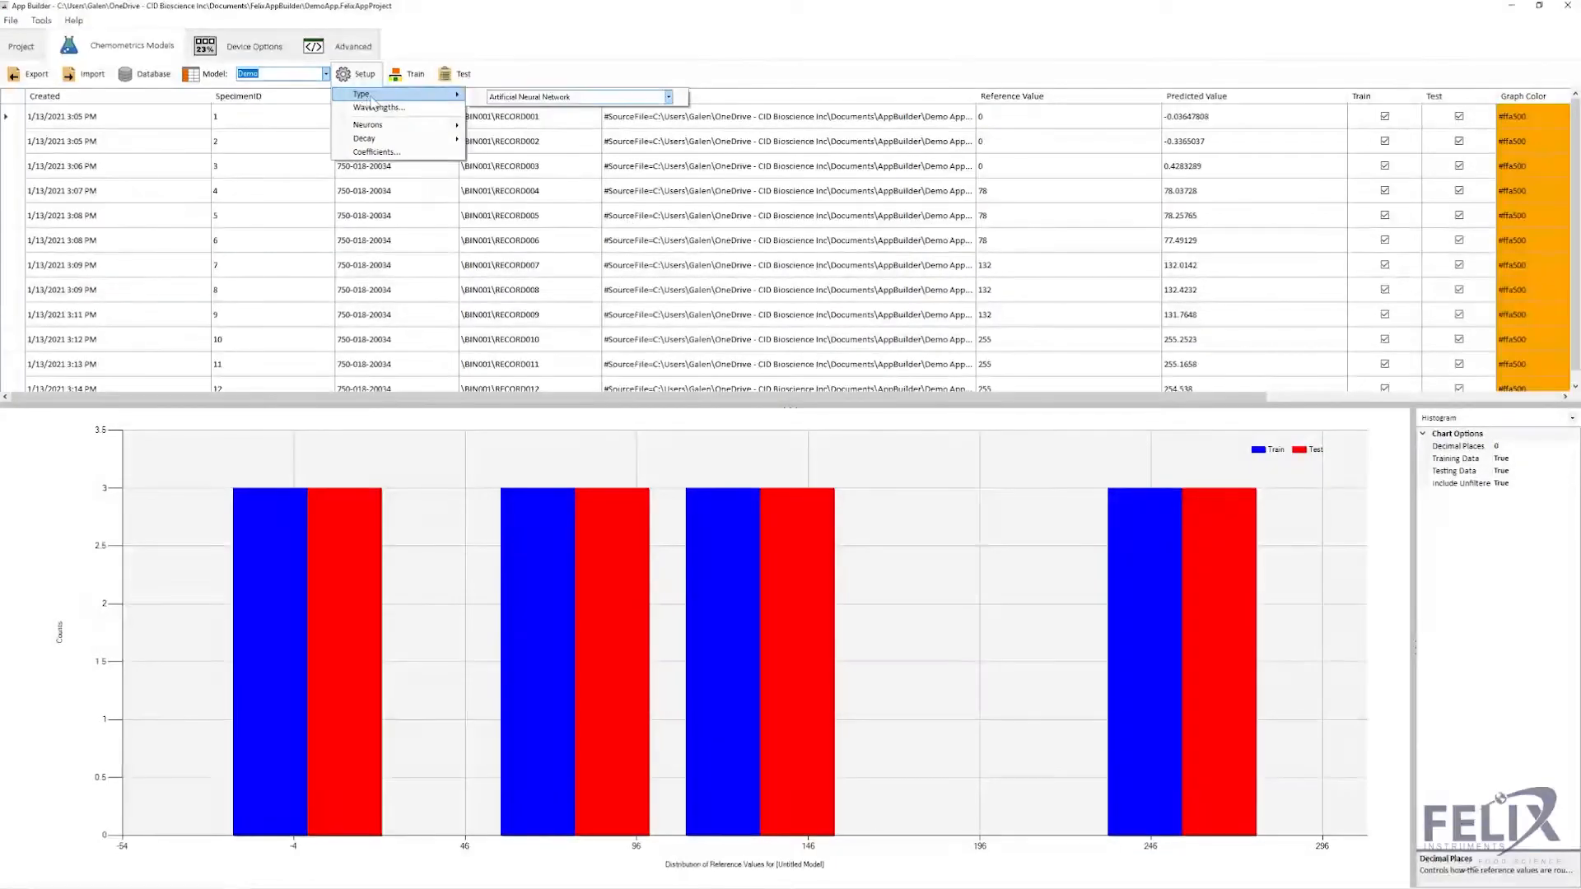
left_click(566, 79)
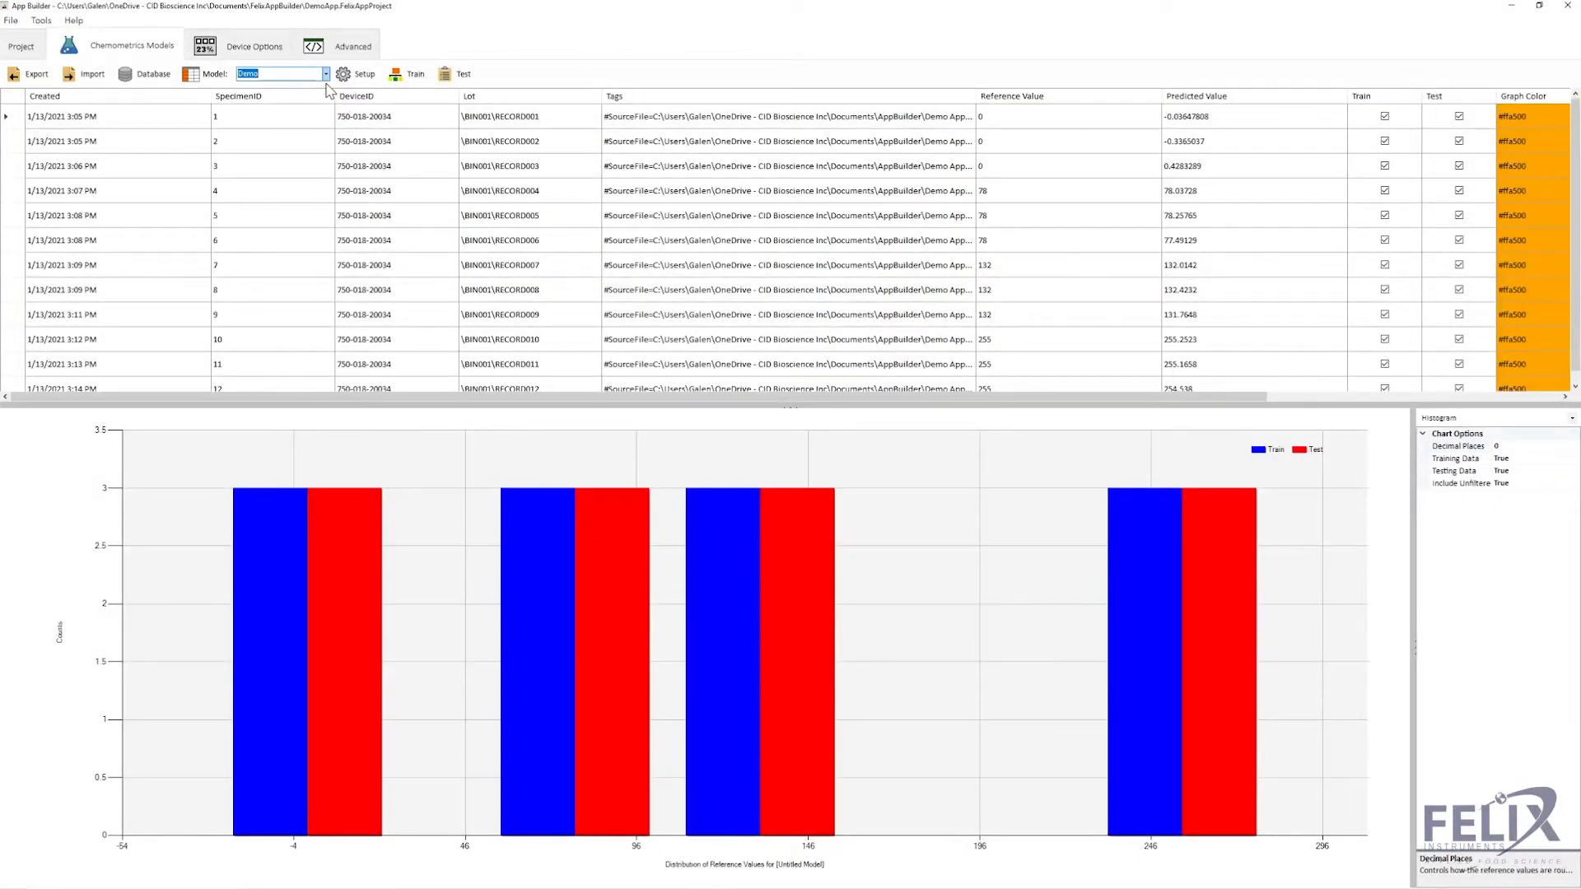
left_click(1500, 421)
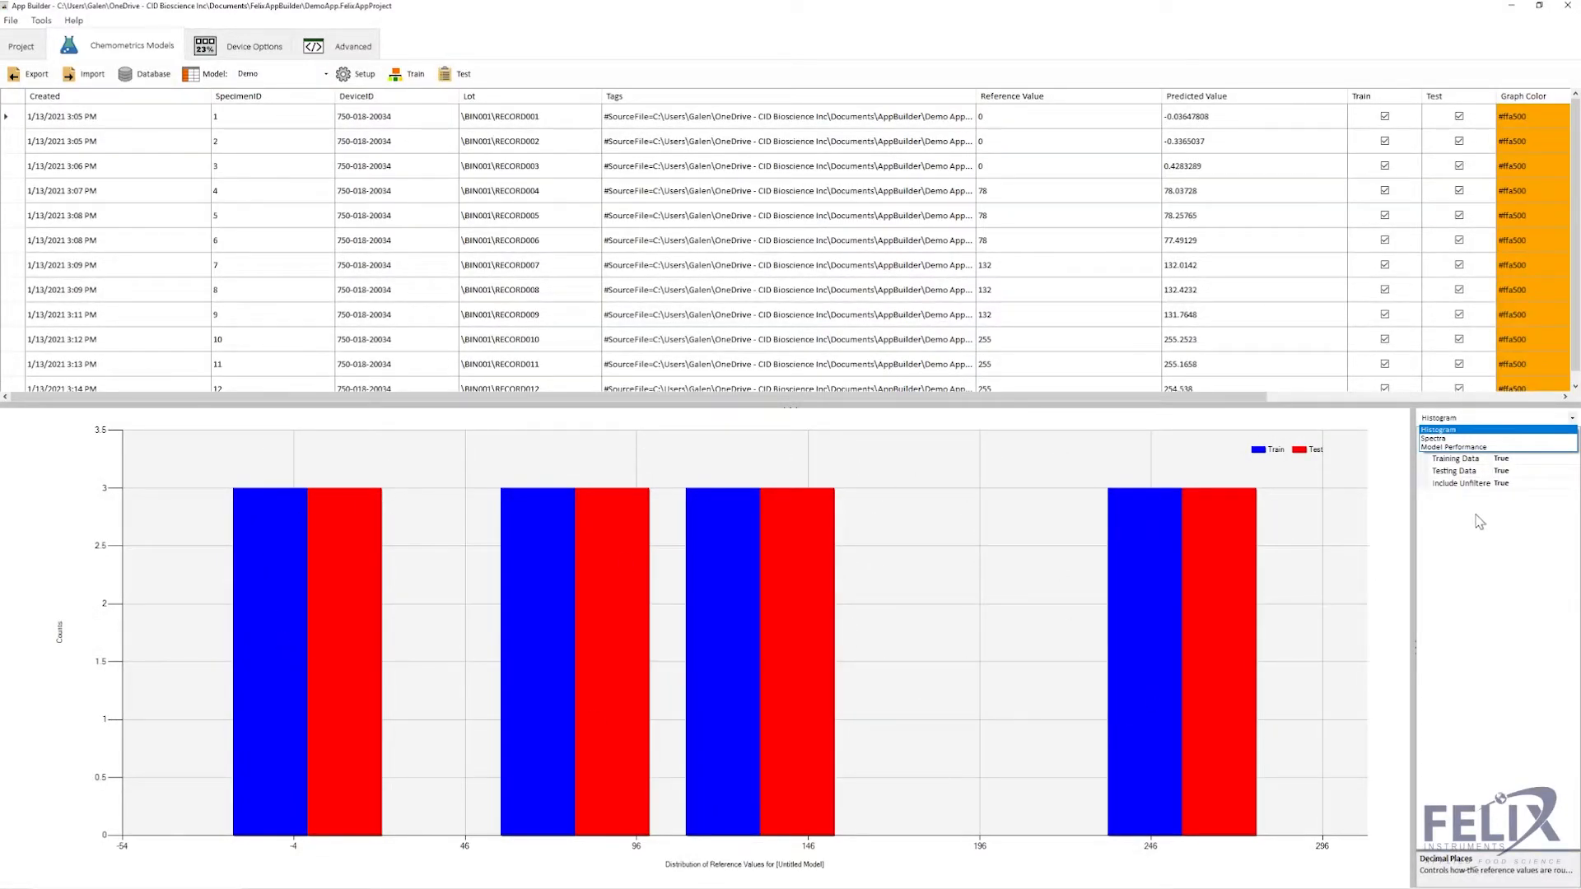
left_click(1461, 439)
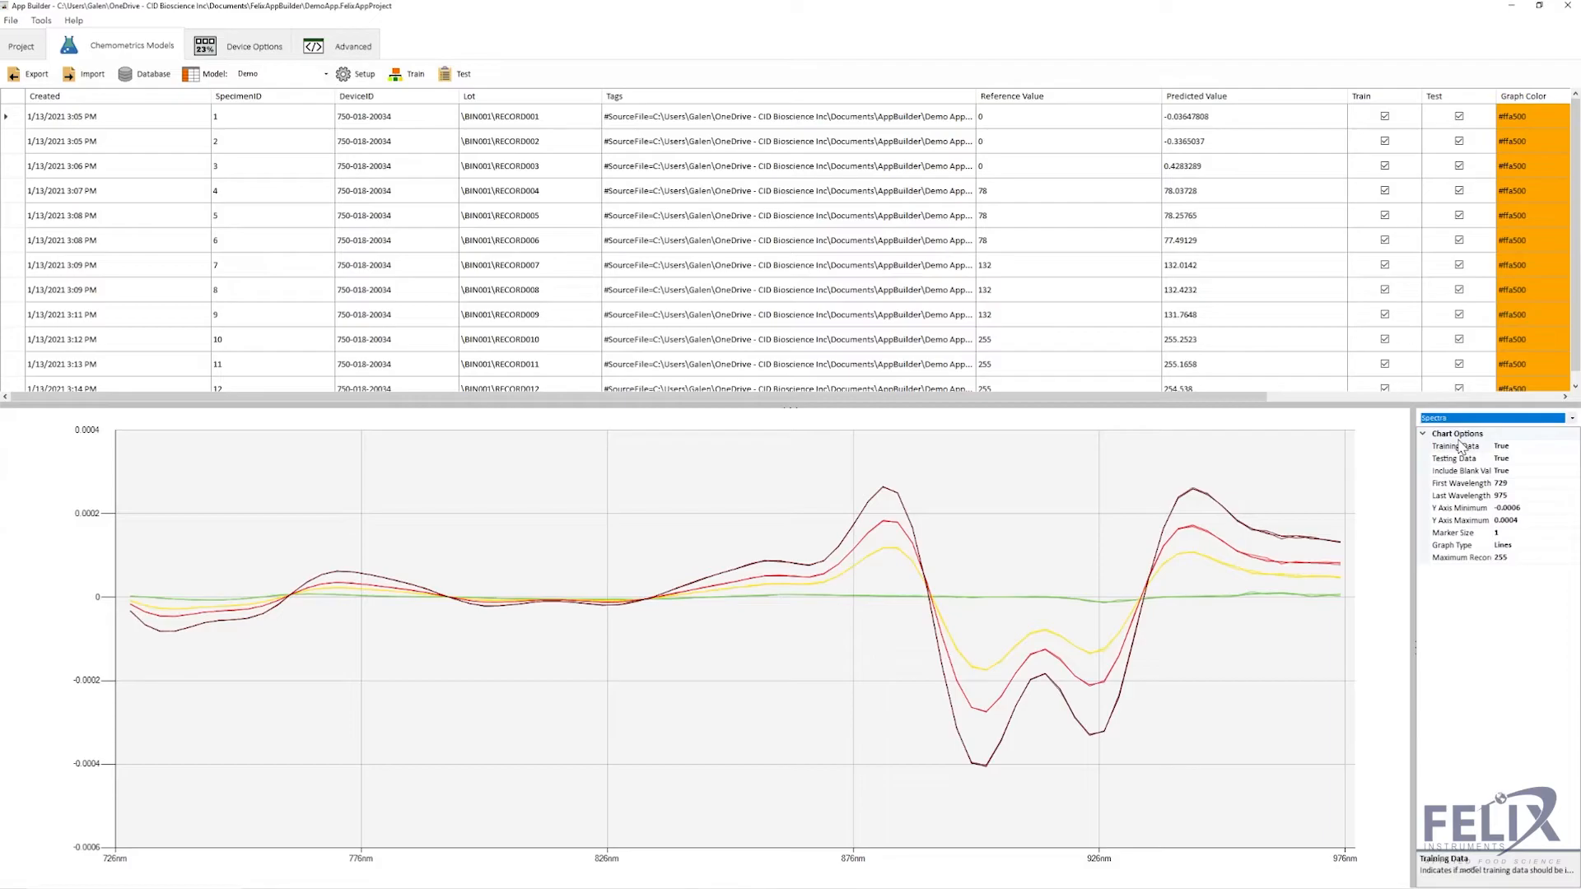
- Switch the chart to Model Performance, plotting predicted against reference values with RMSE 0.69
left_click(1467, 418)
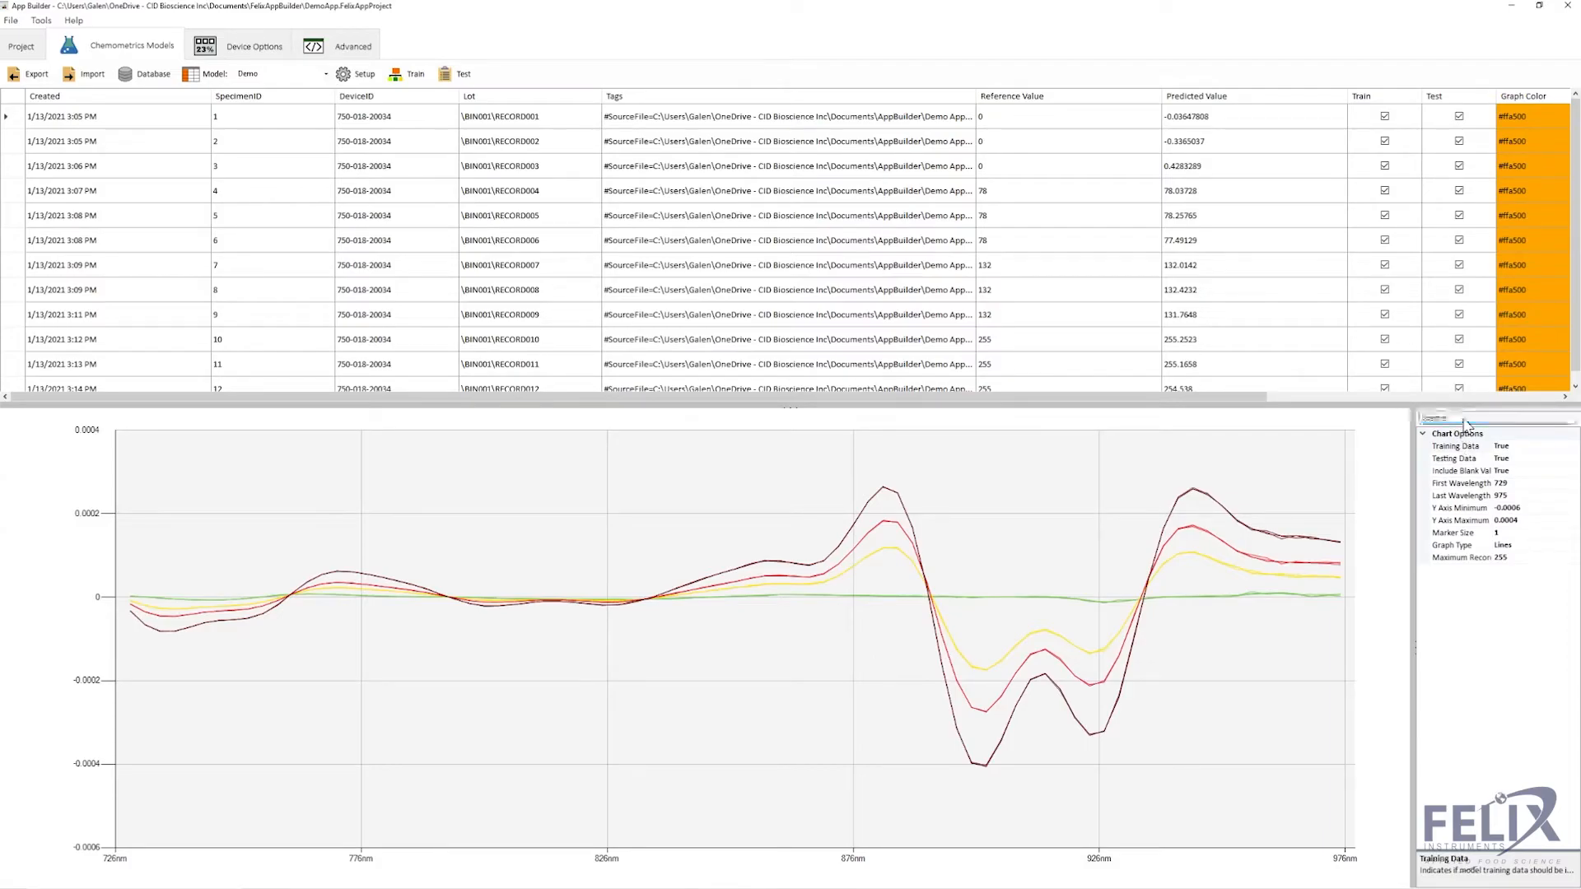
left_click(1467, 447)
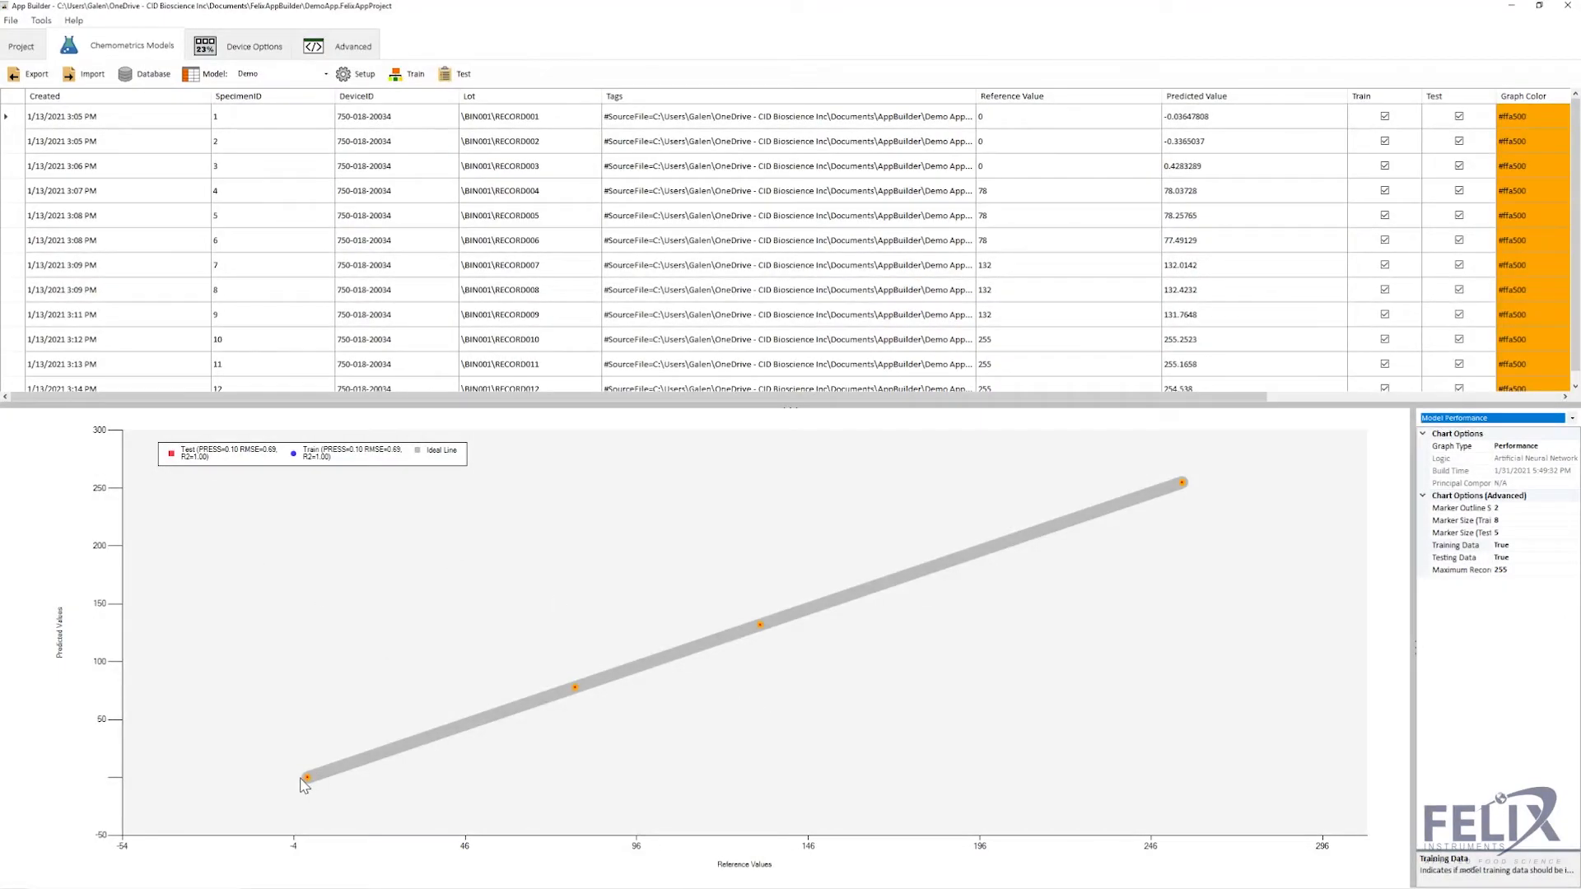
mouse_move(307, 778)
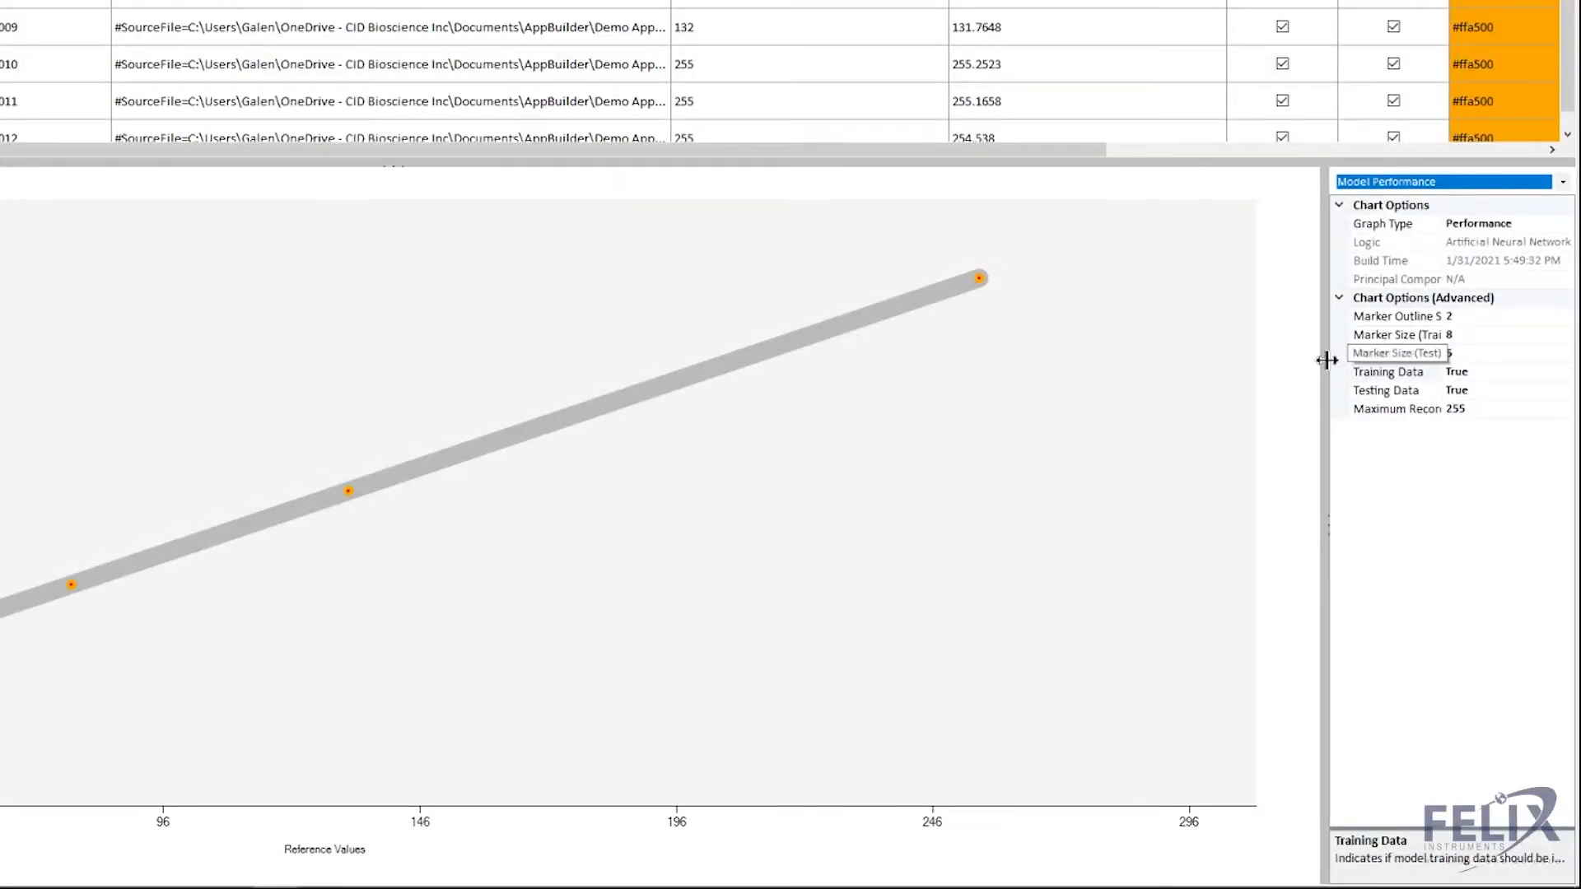
- Widen the Chart Options panel so names like Marker Size (Test) show in full
left_click_drag(1326, 357, 1224, 381)
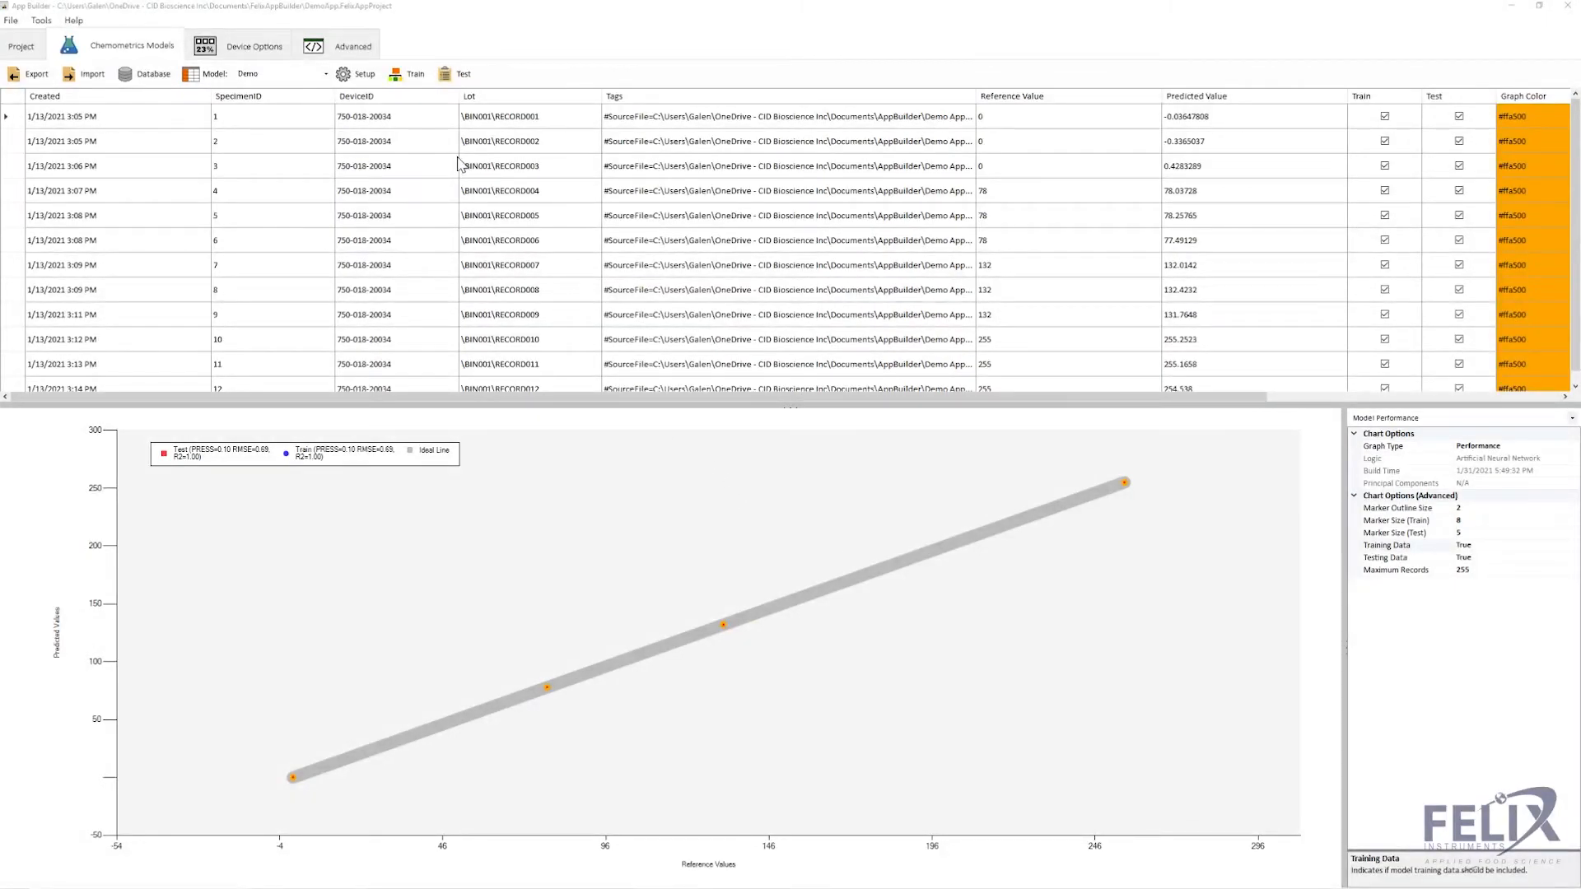
- View the Device Options output preview, then the Advanced page's custom C# app code
left_click(247, 49)
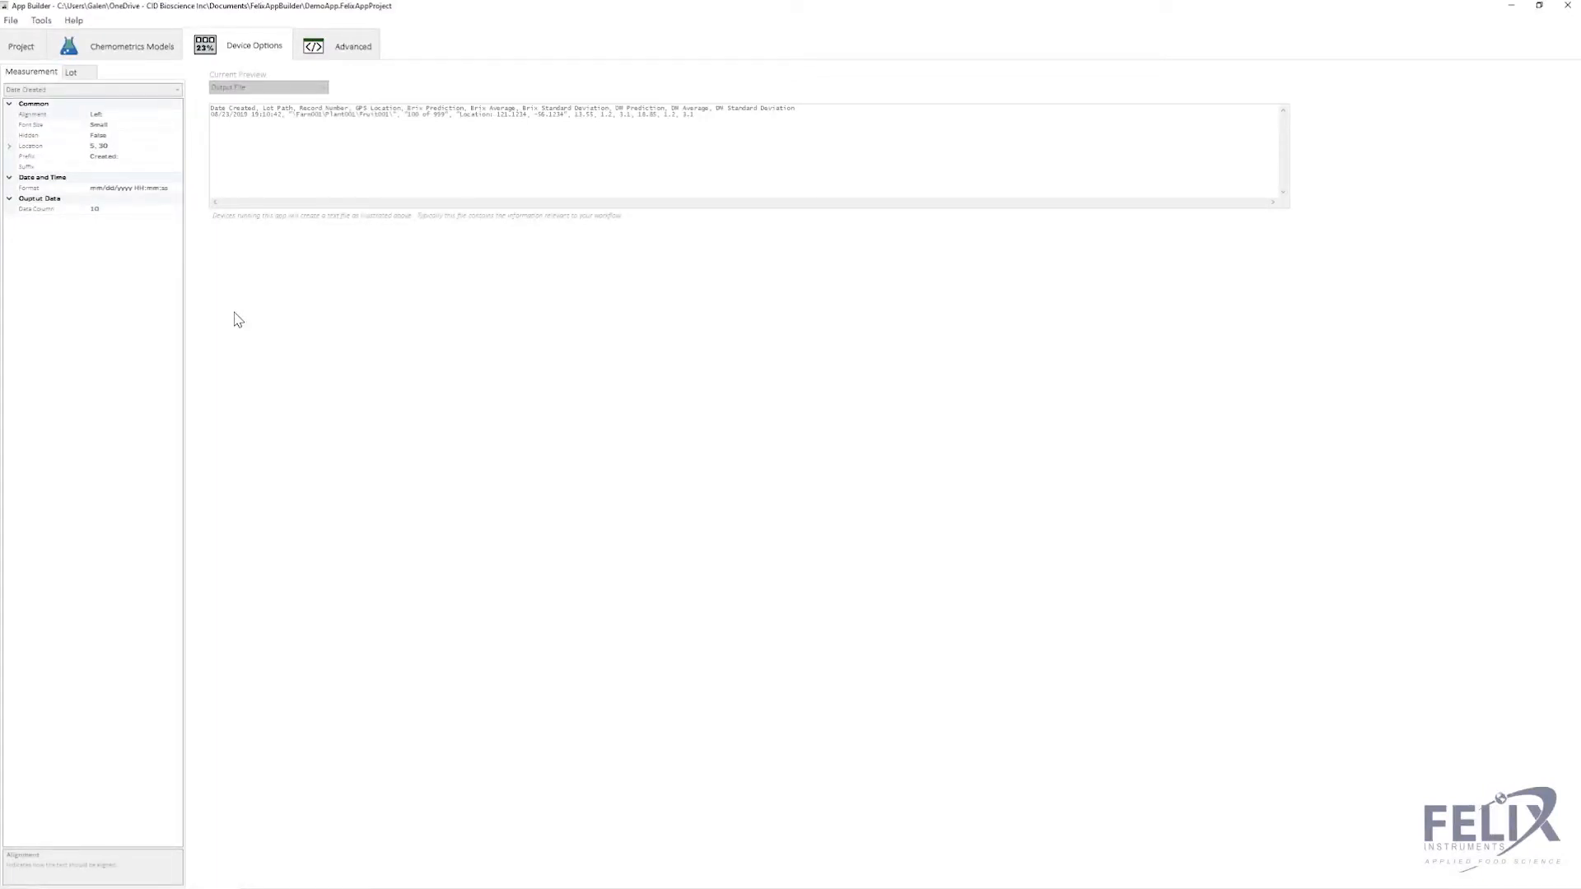
left_click(340, 48)
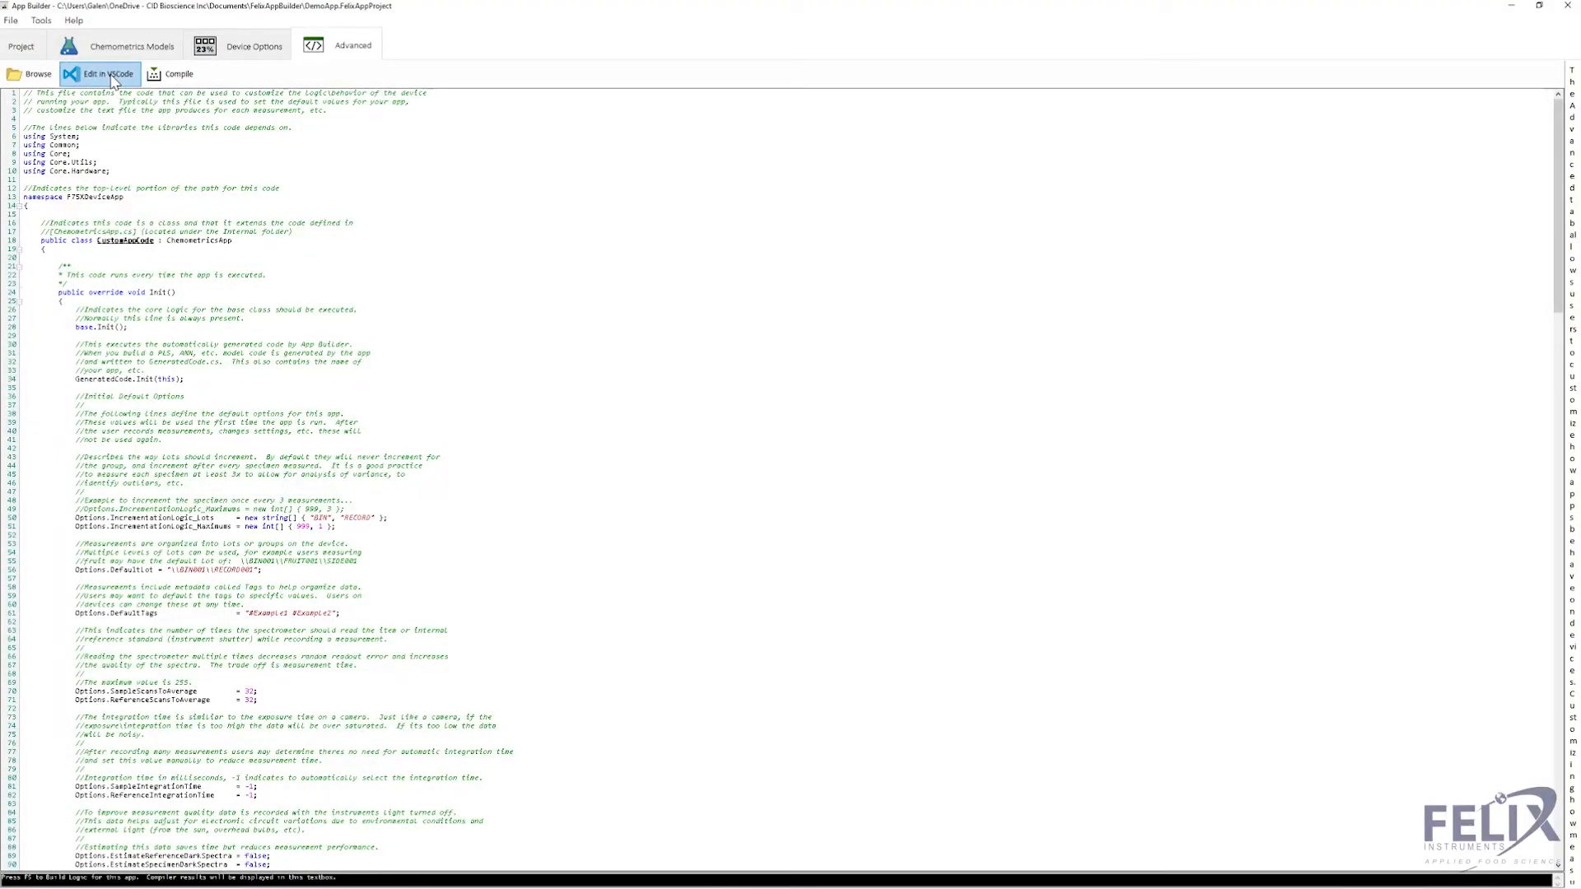
left_click(41, 78)
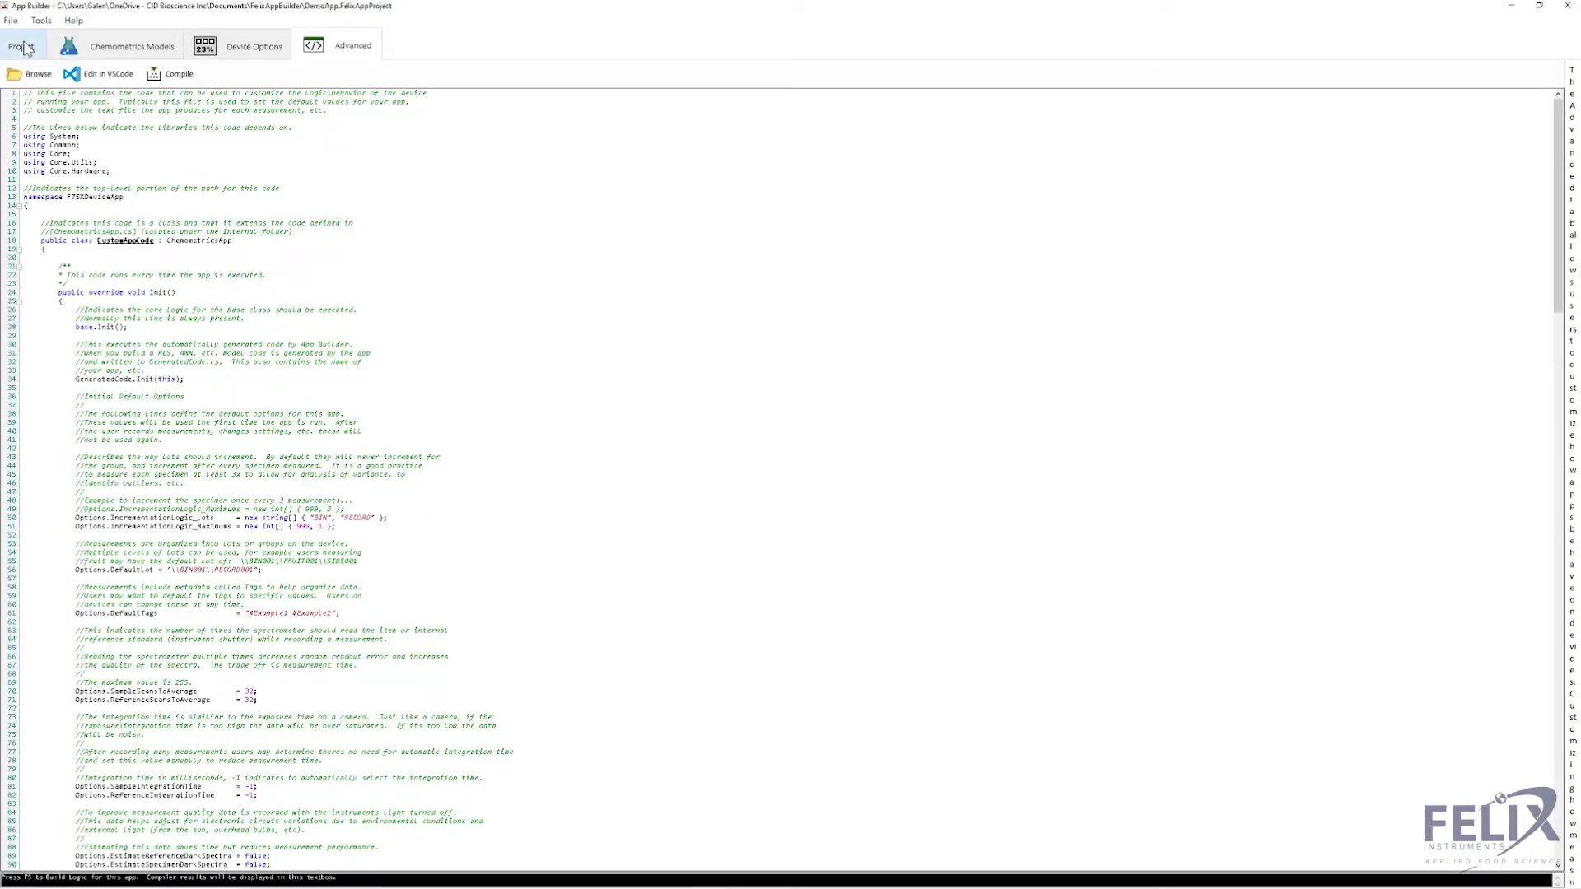
- Check the Project page, the Chemometrics Models chart, then return to DemoApp's notes
left_click(22, 46)
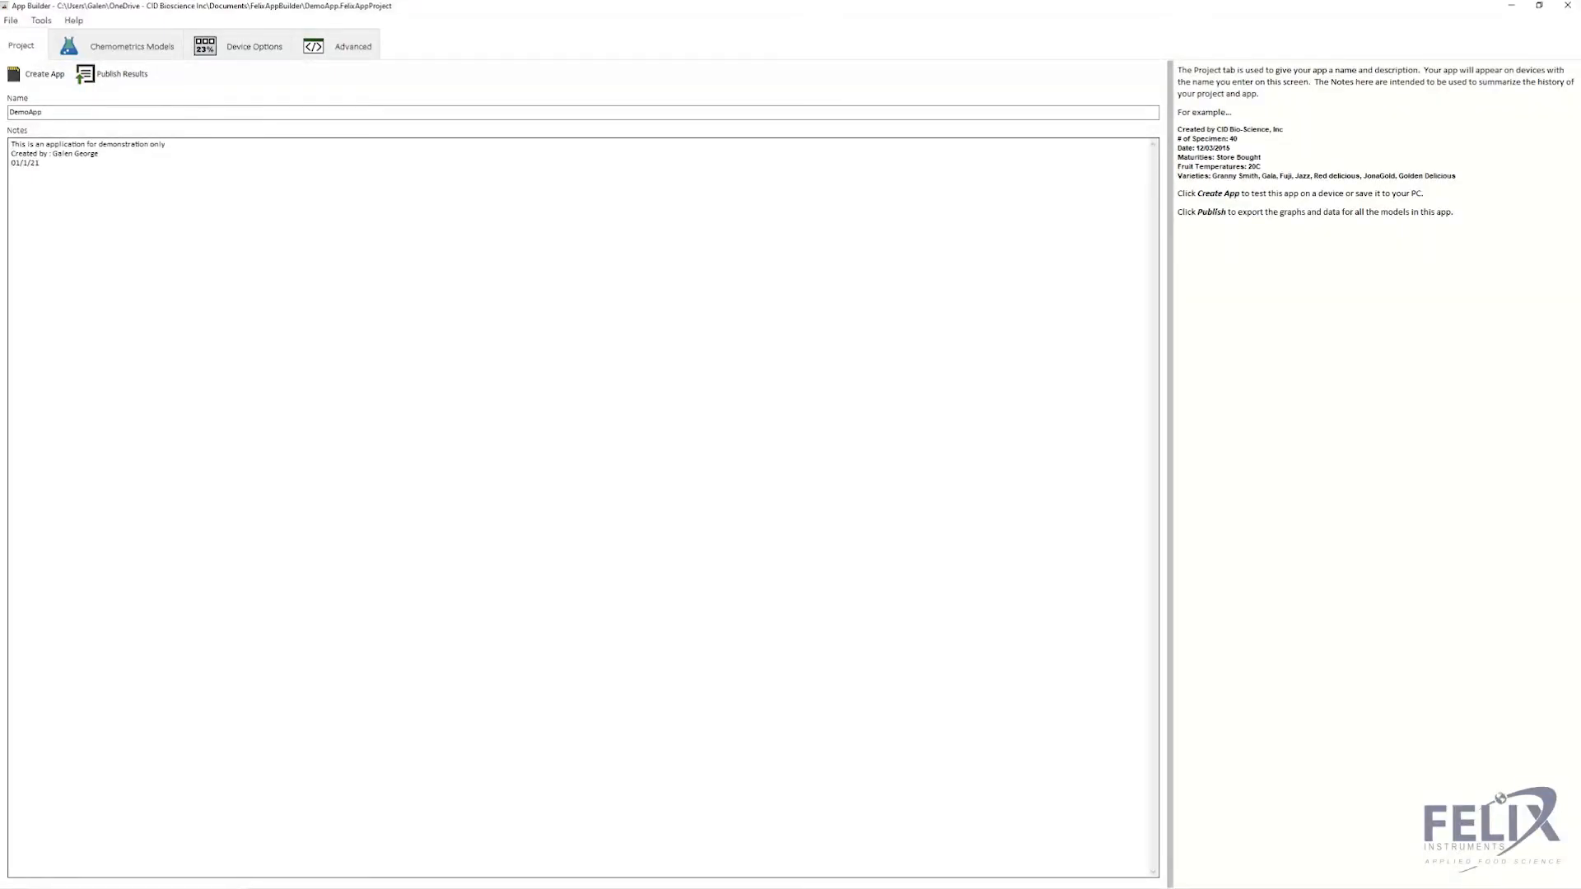
left_click(159, 55)
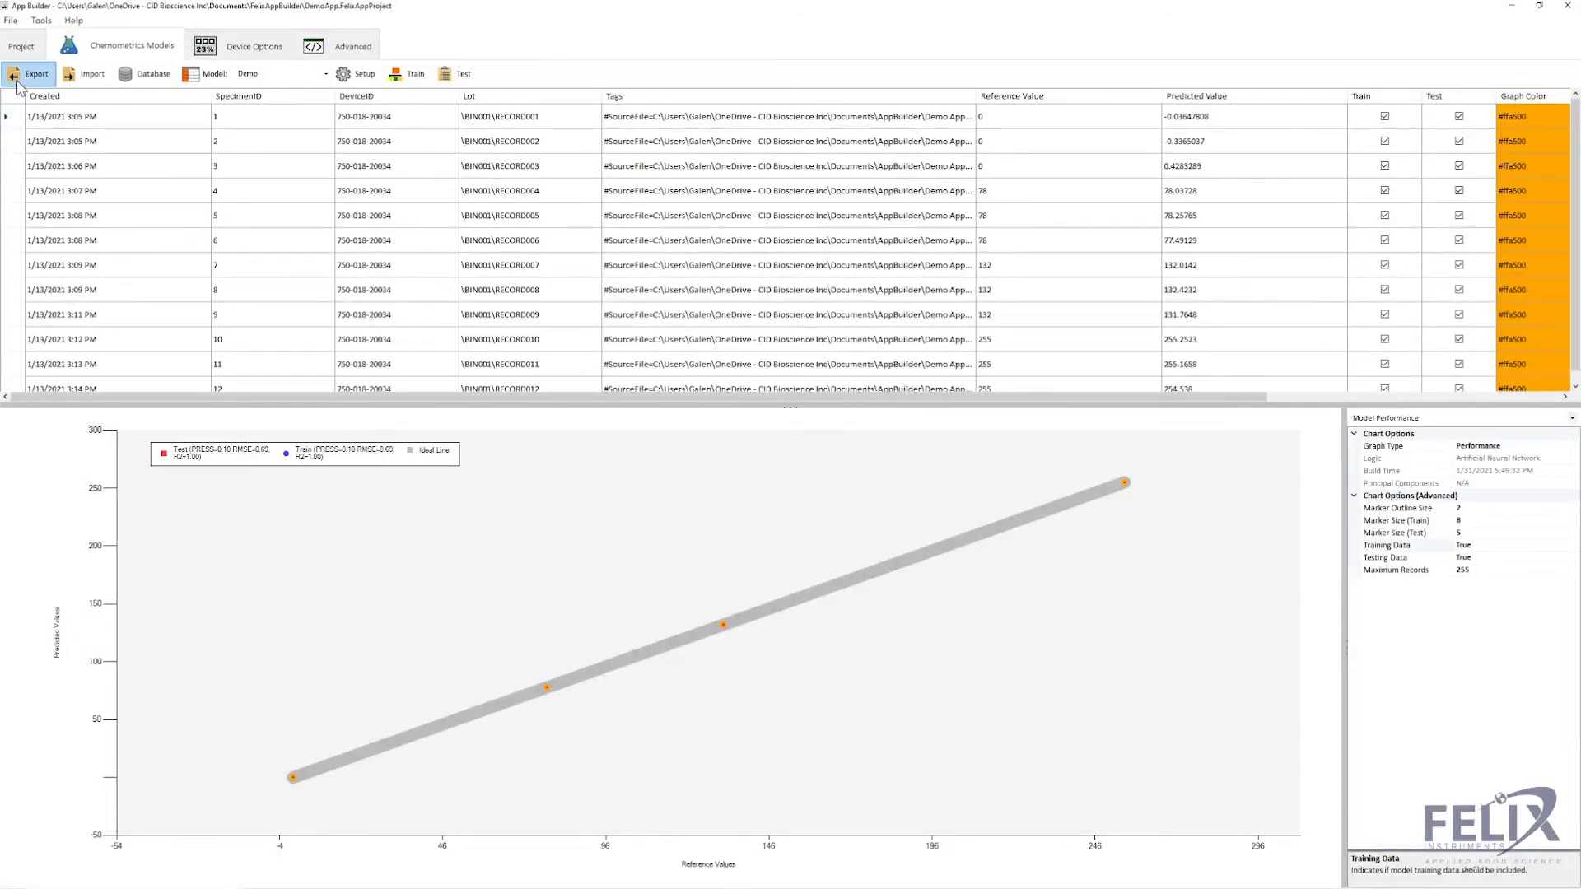
left_click(21, 48)
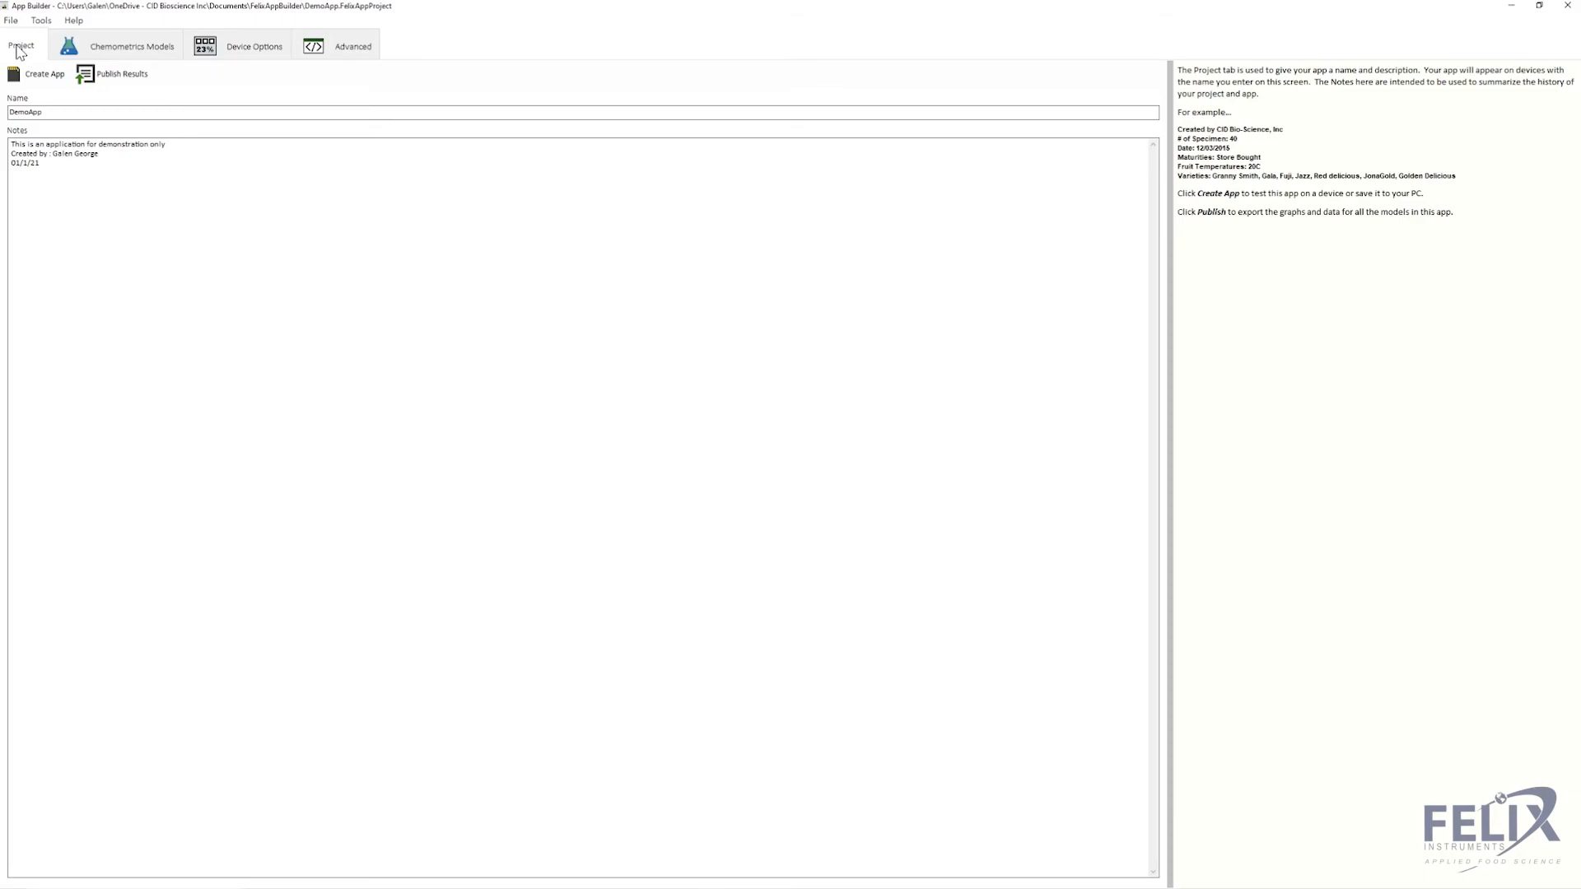
left_click(45, 81)
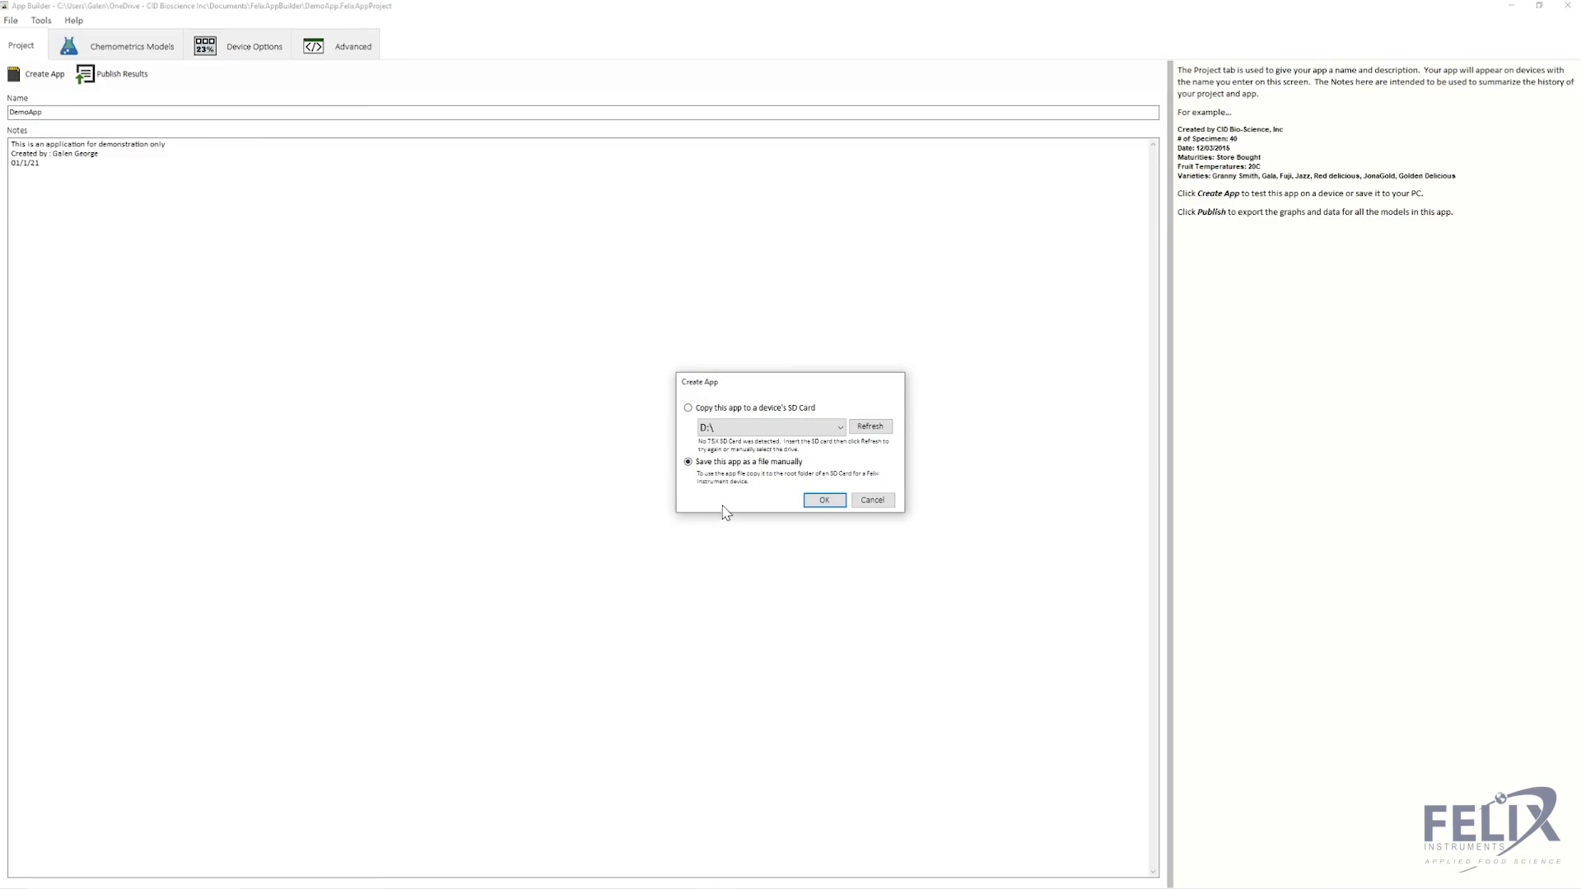
left_click(826, 502)
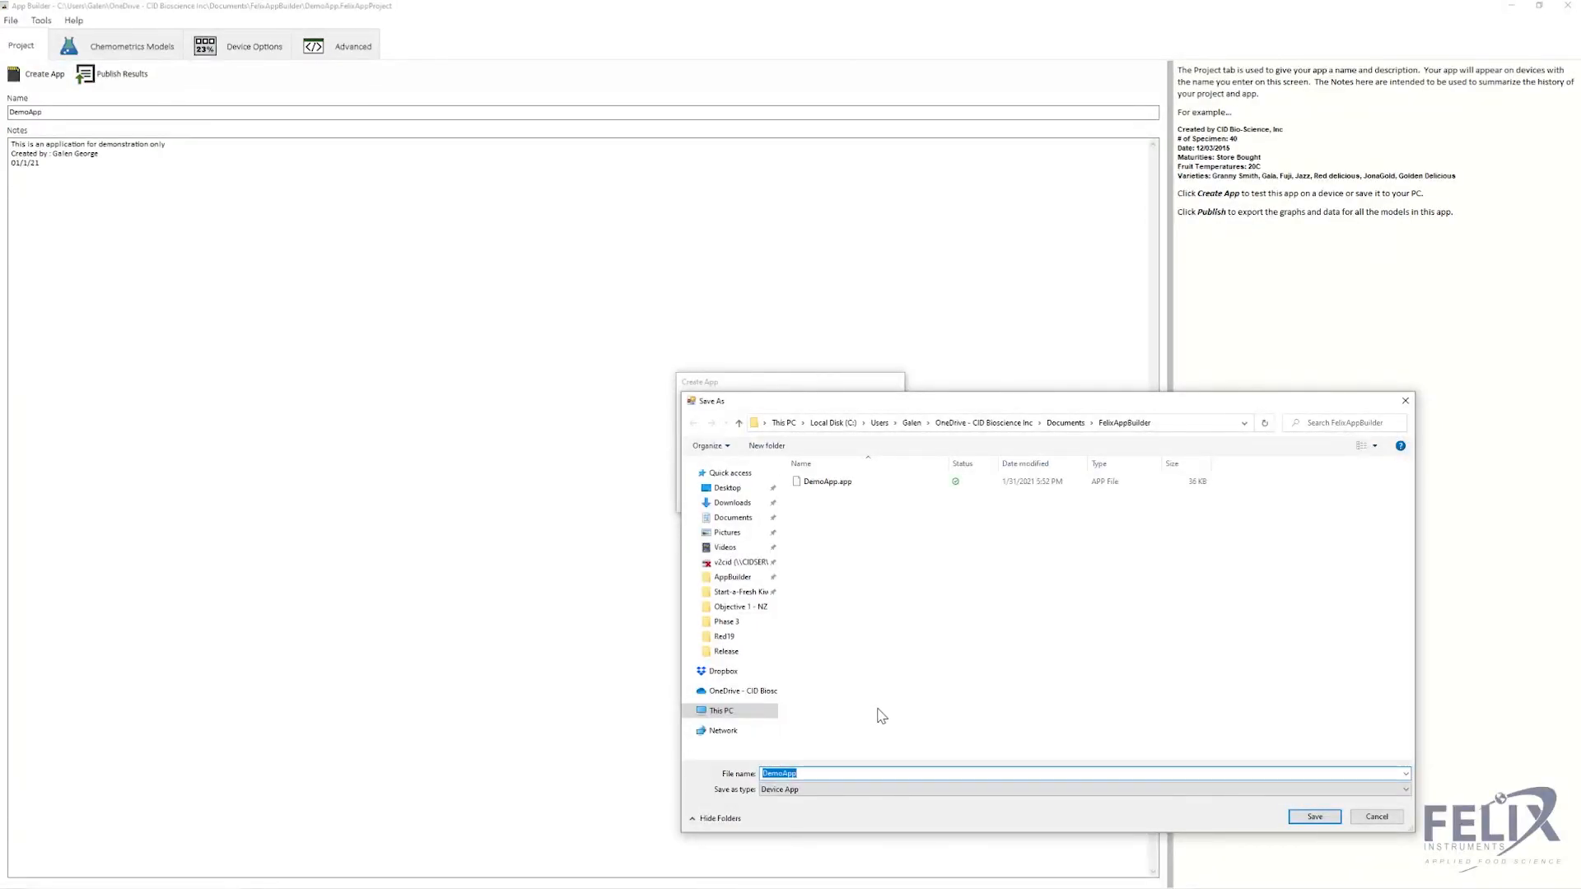
left_click(1377, 816)
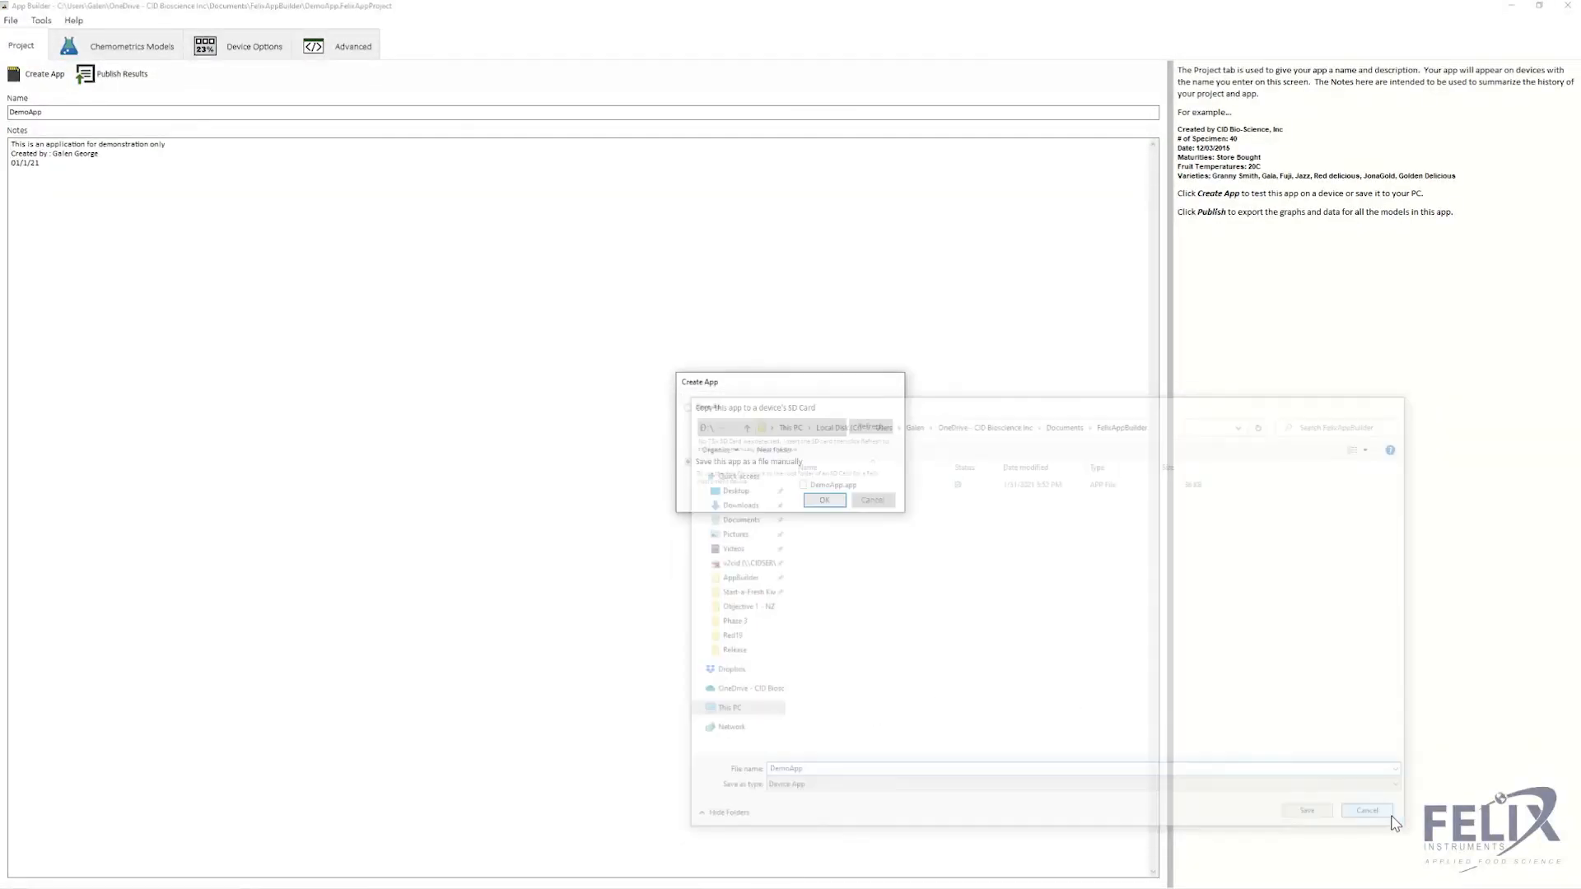
left_click(873, 501)
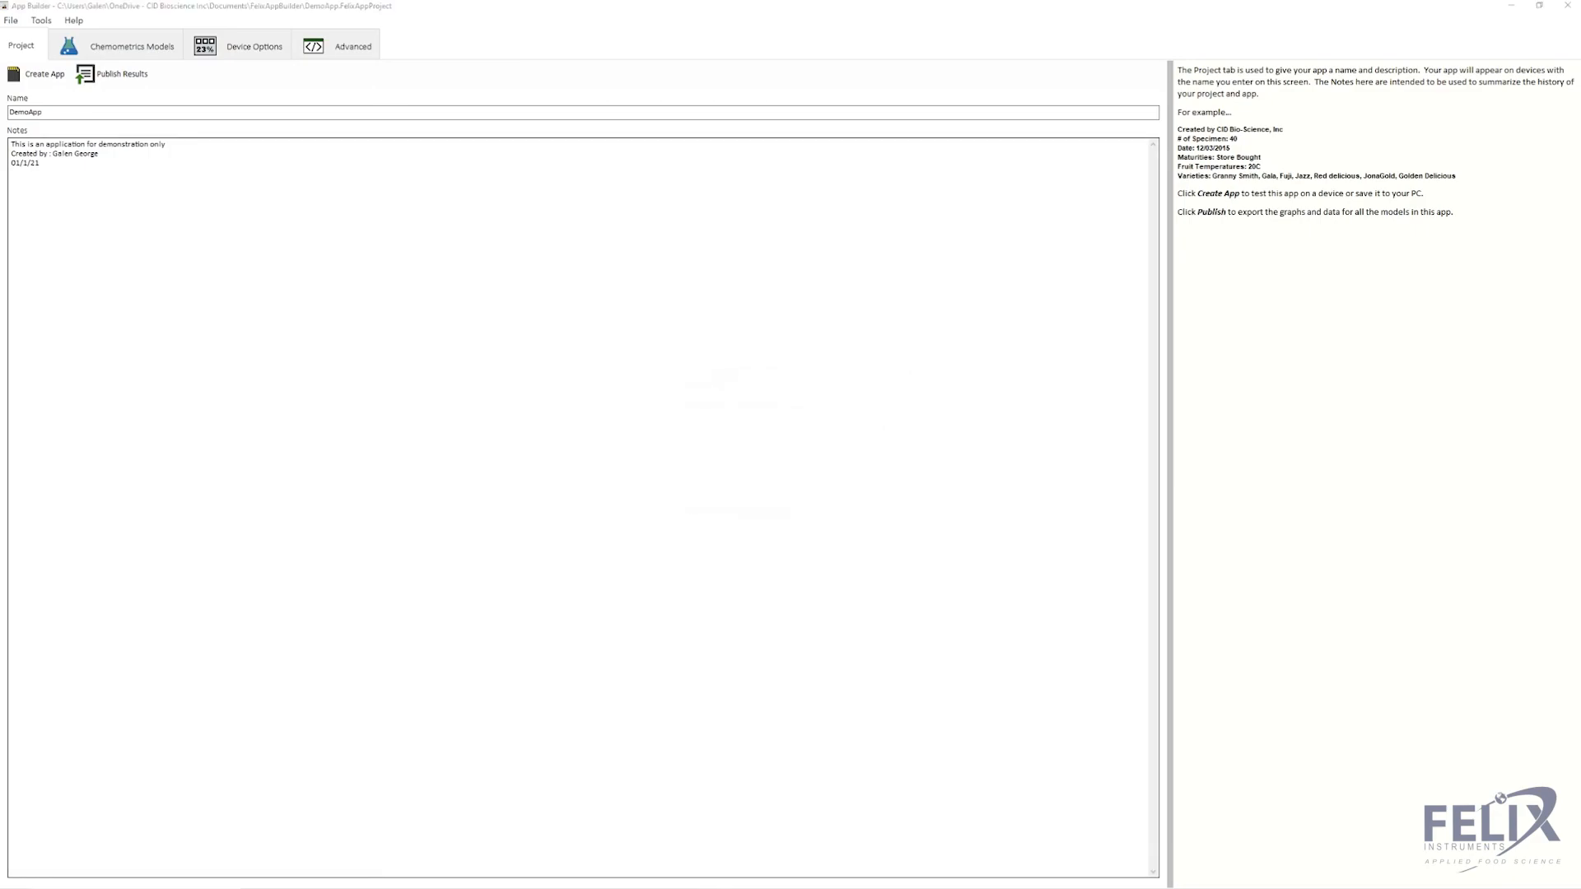